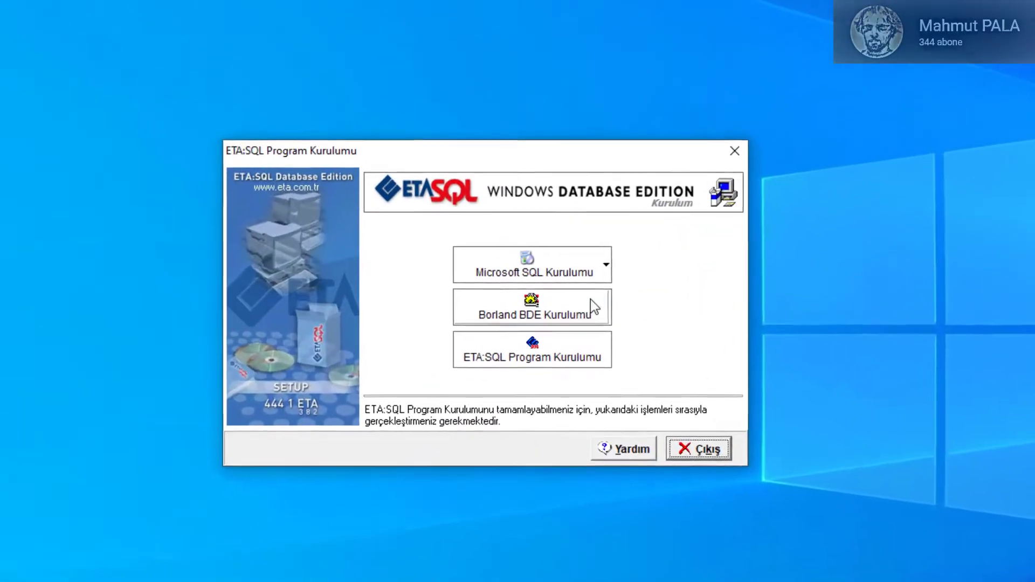
Step: Try launching SQL Server 2005 Express setup, suppress the compatibility warning, and dismiss the missing .NET message
left_click(618, 273)
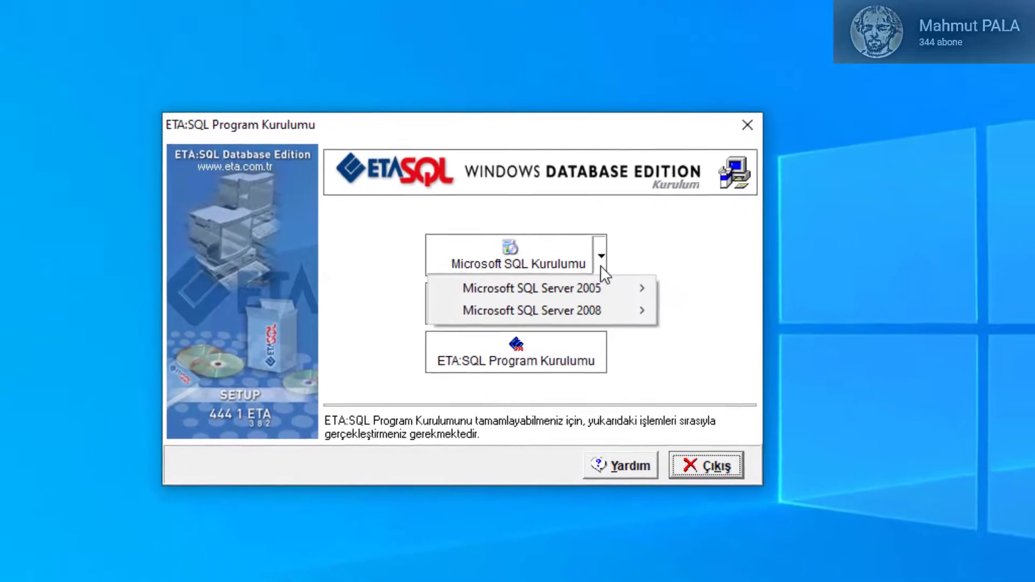
mouse_move(645, 293)
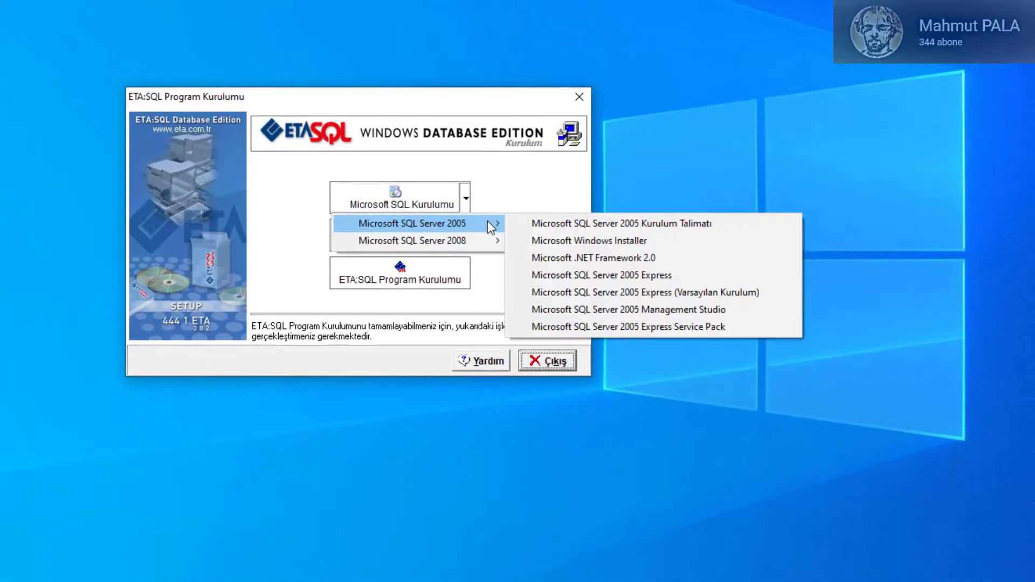
left_click(684, 284)
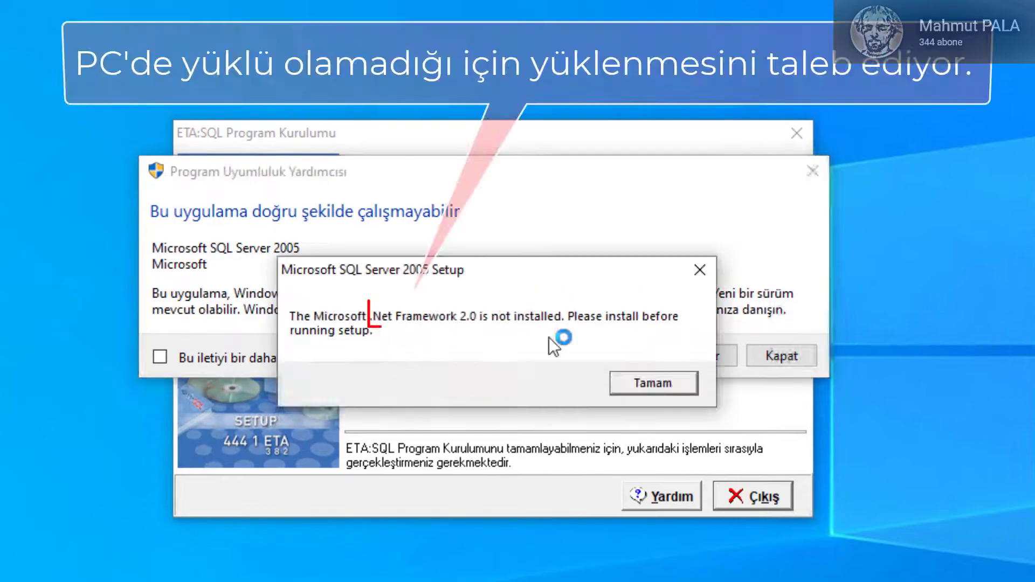
left_click(232, 365)
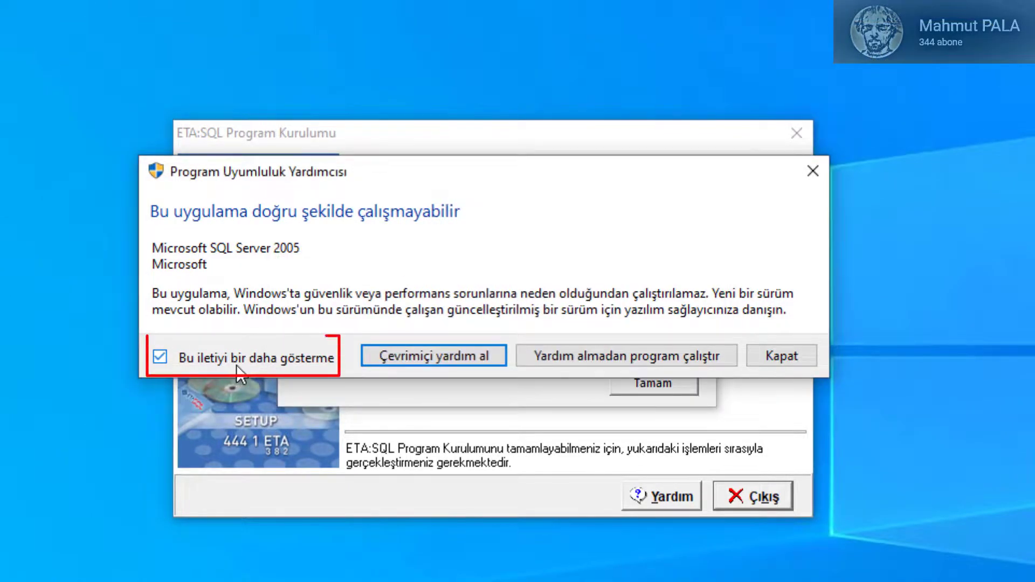
left_click(637, 361)
left_click(663, 384)
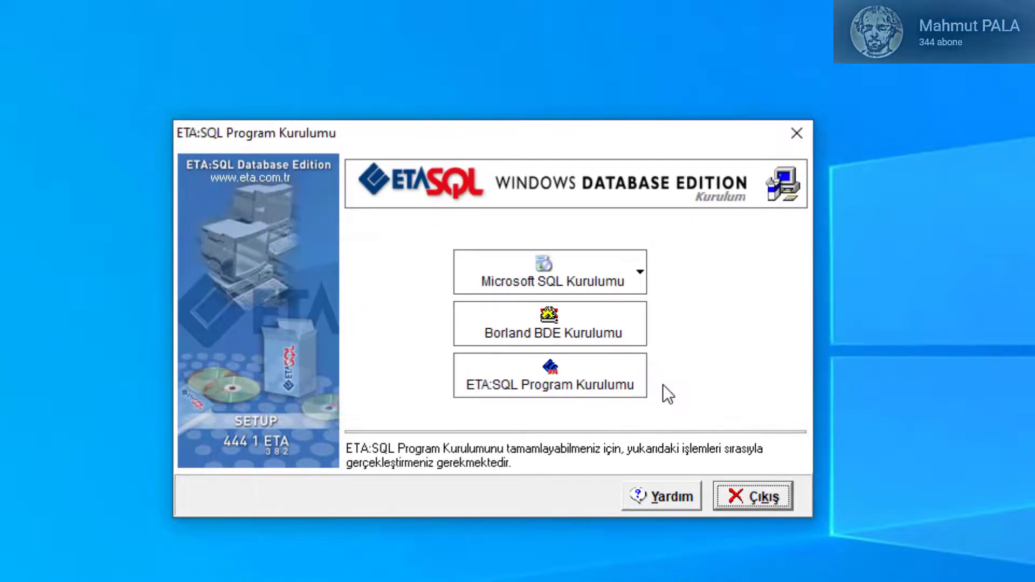
Step: Install the .NET Framework 3.5 feature (with 2.0 and 3.0) from the .NET Framework 2.0 entry
left_click(640, 271)
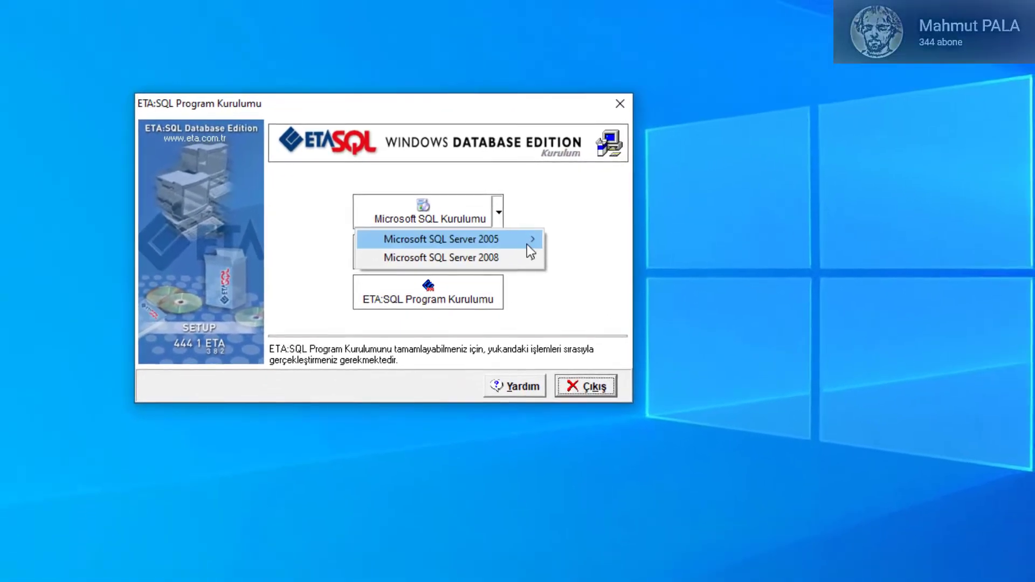
mouse_move(677, 320)
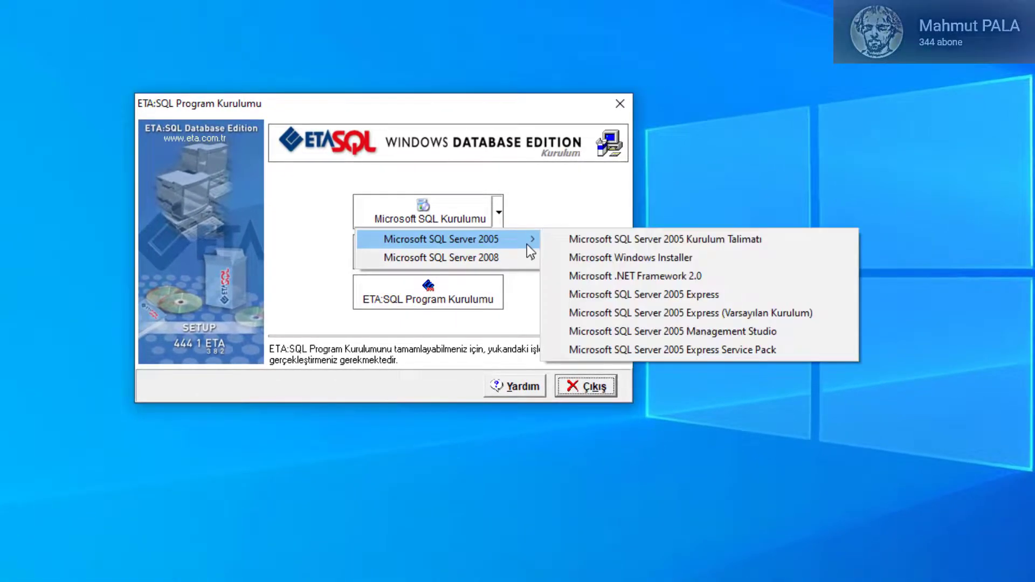
left_click(737, 283)
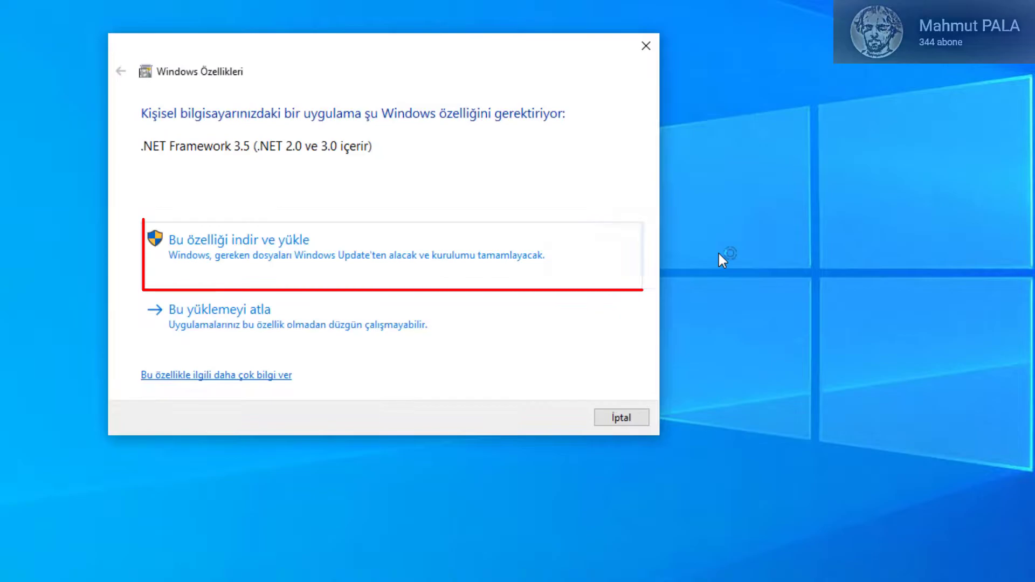
left_click(296, 269)
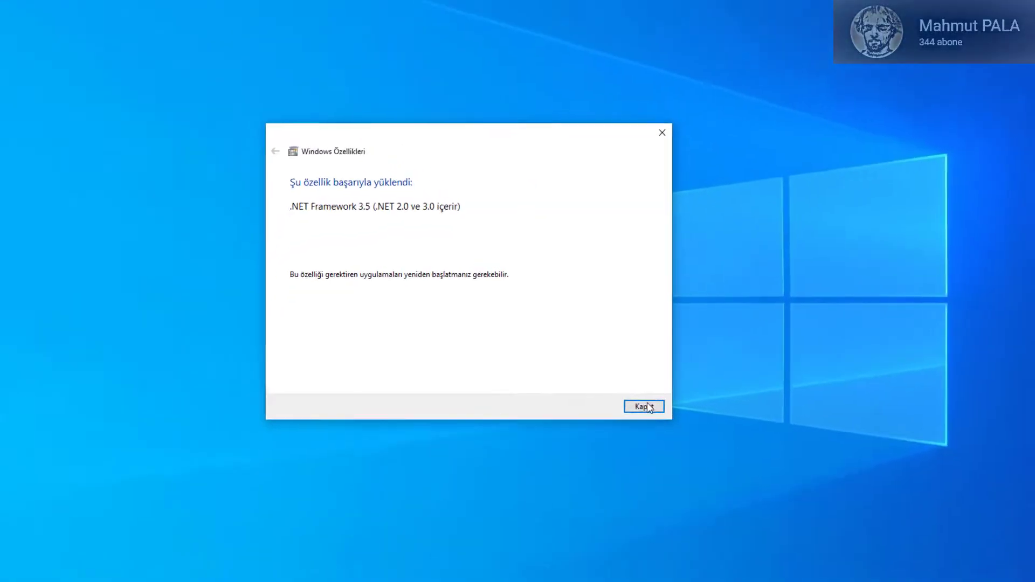
left_click(708, 466)
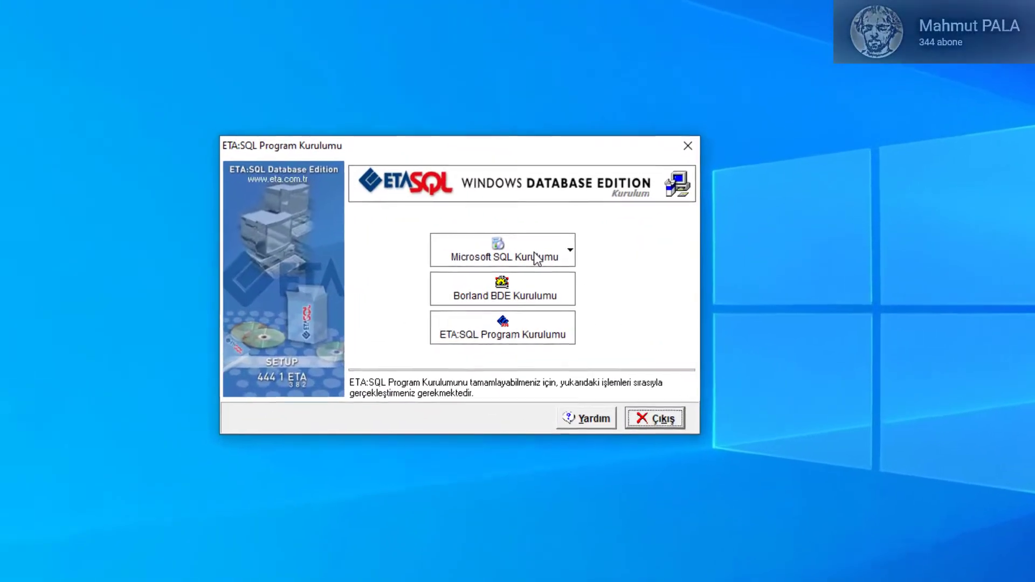
Step: Launch SQL Server 2005 Express setup, accept the licence, and install SQL Native Client and Setup Support Files
left_click(570, 249)
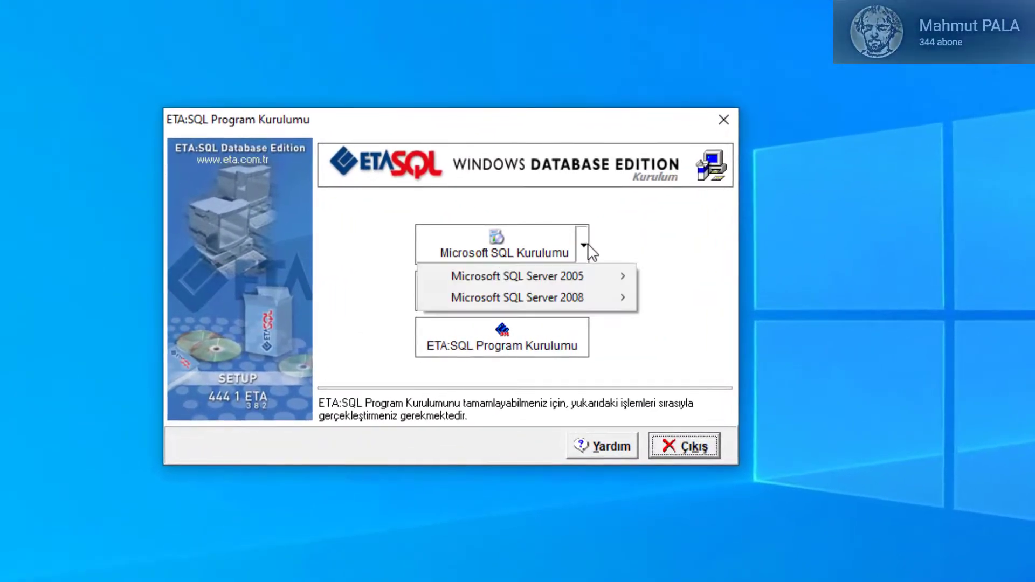
mouse_move(591, 273)
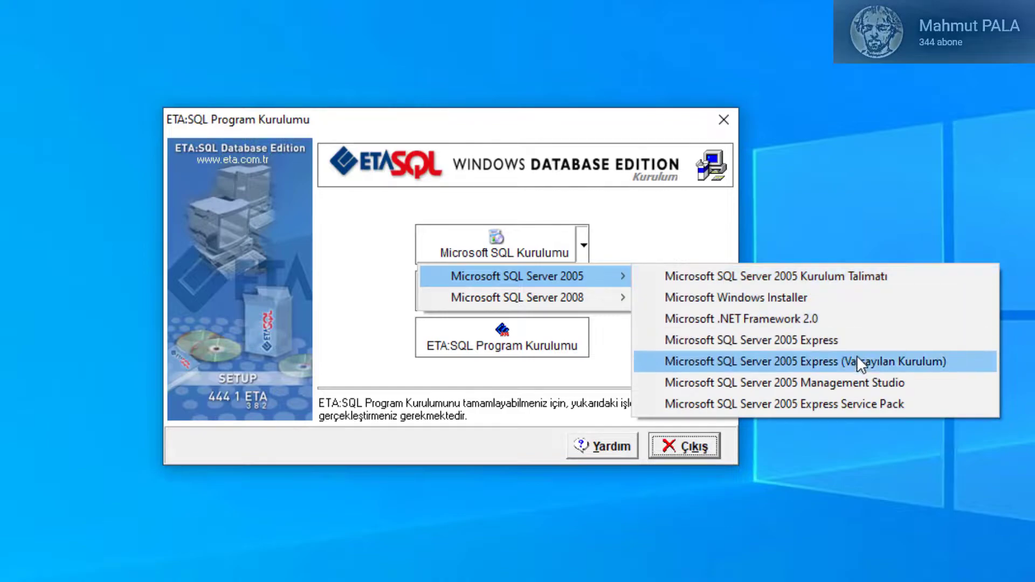
left_click(864, 341)
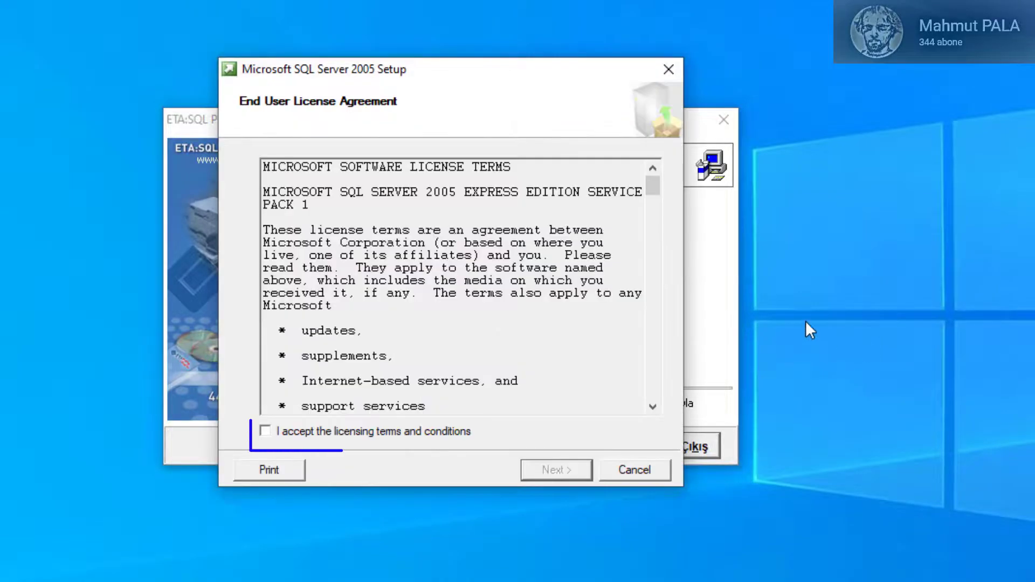
left_click(357, 438)
left_click(546, 477)
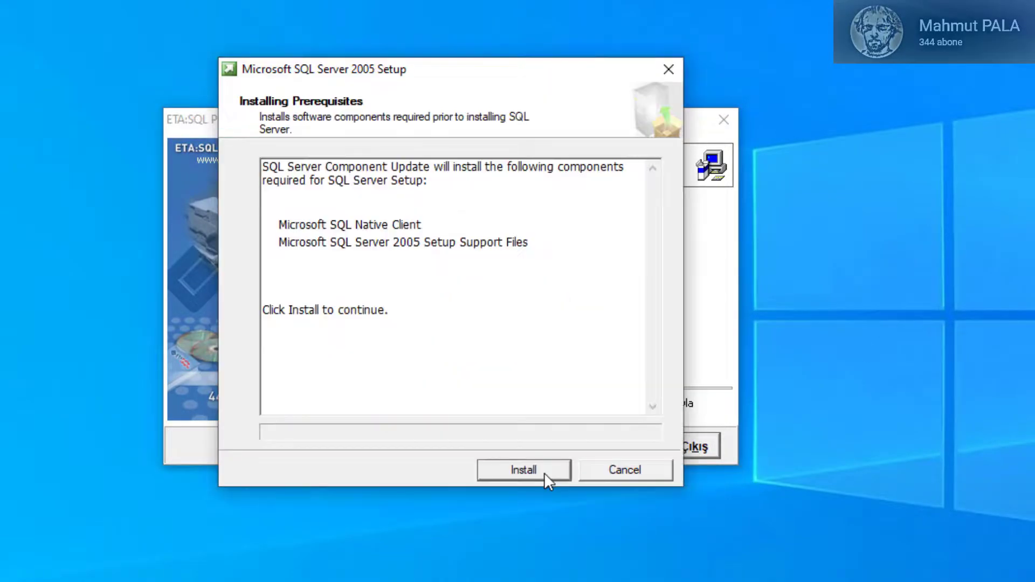
left_click(503, 472)
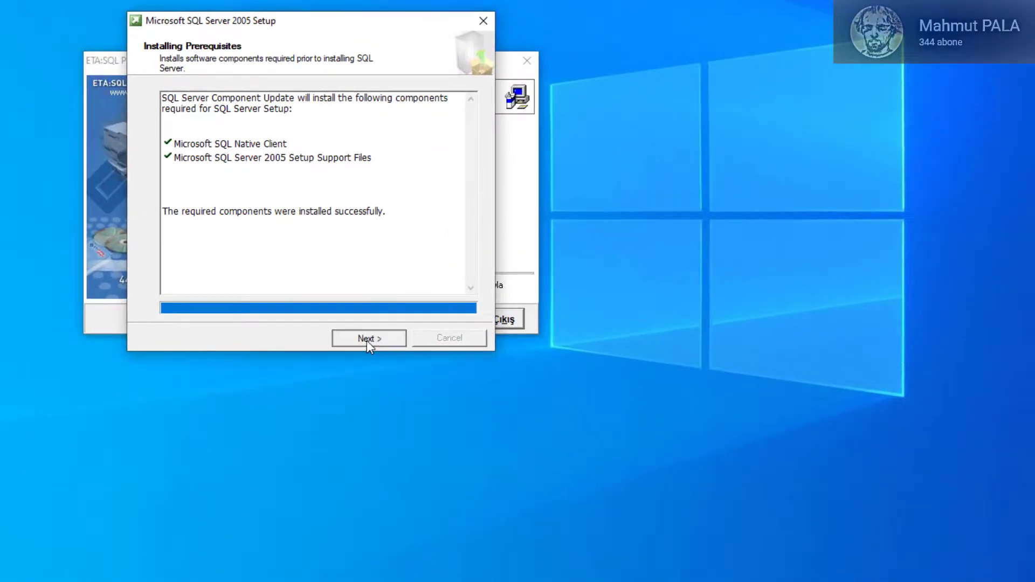
left_click(548, 366)
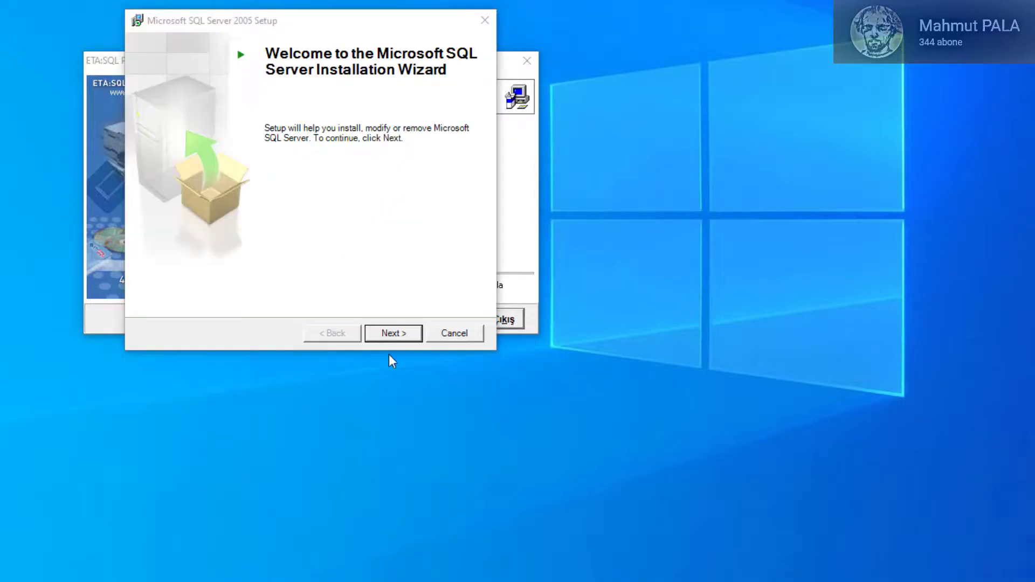
Step: Pass the welcome and system check pages and register the installation under the name ETA
left_click(394, 333)
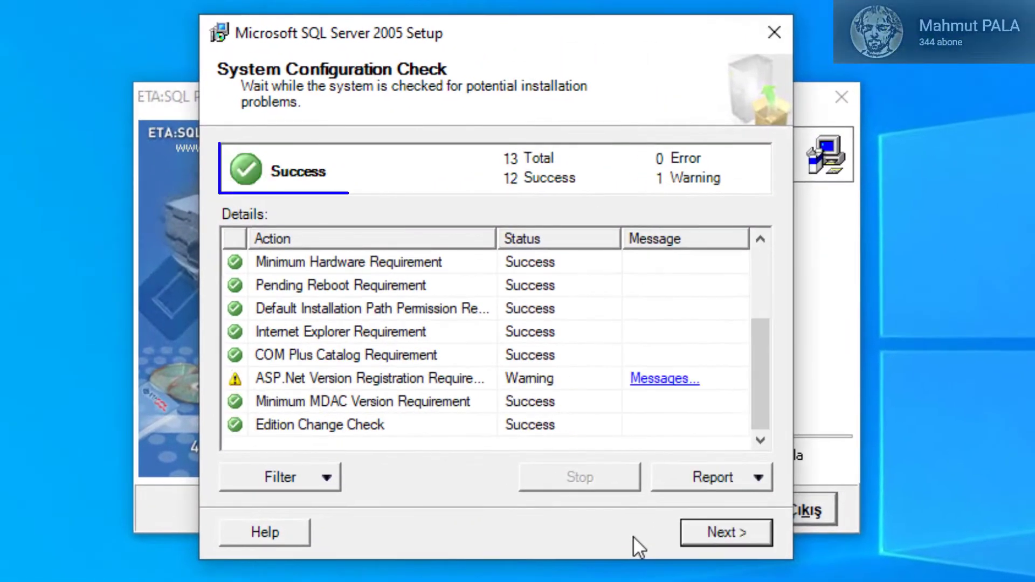
left_click(713, 542)
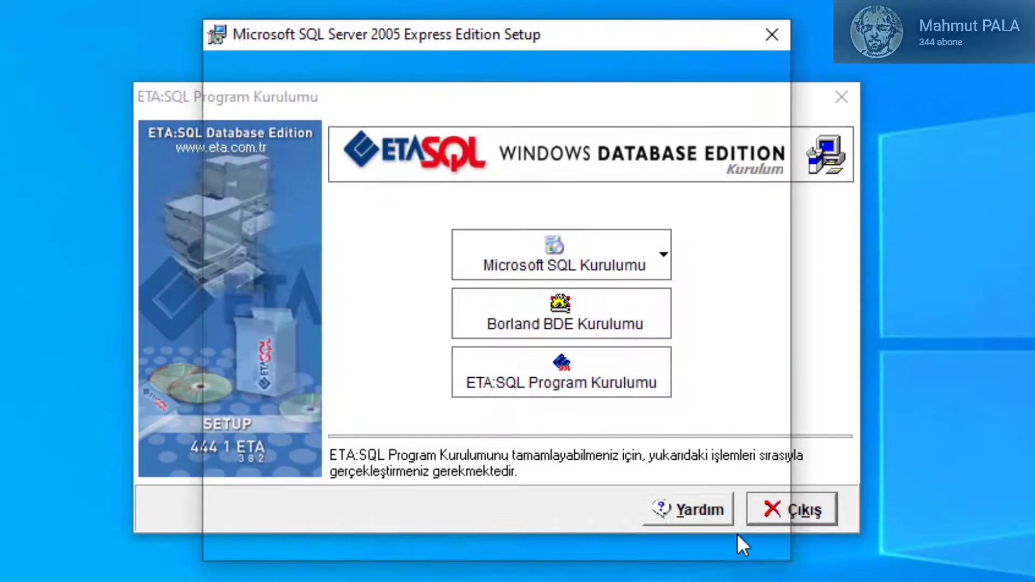
type("ETA")
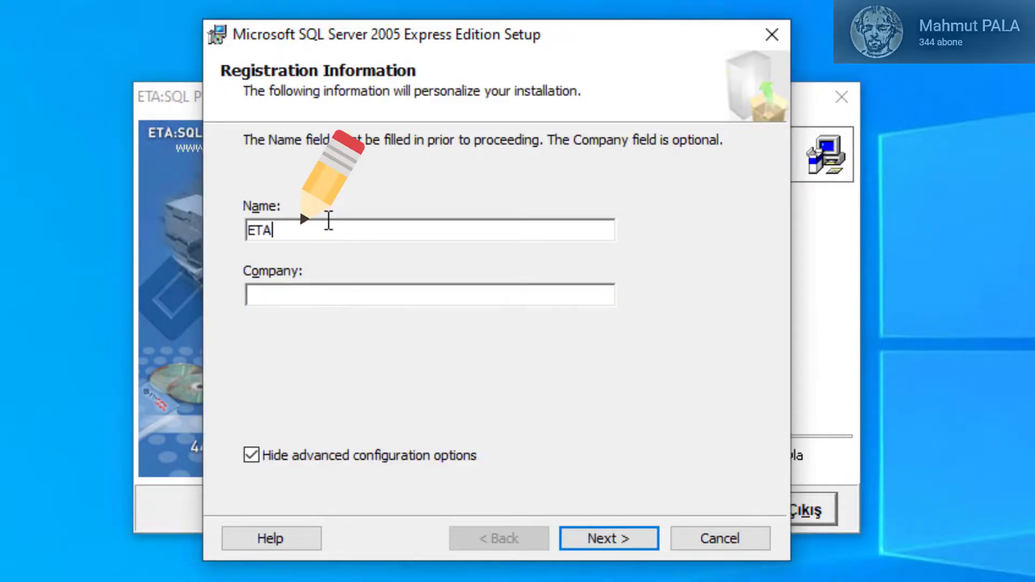
left_click(630, 540)
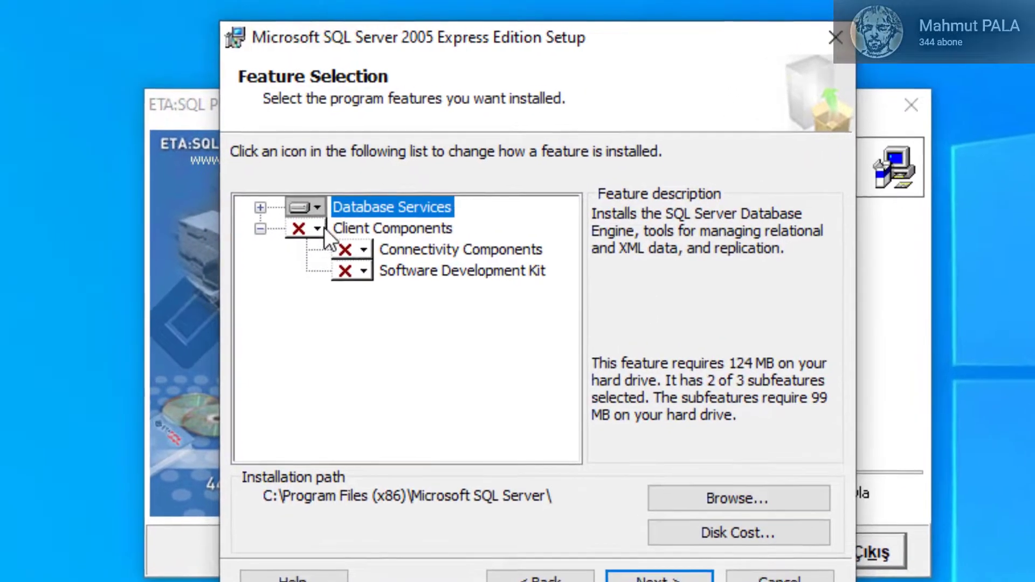
Step: Set Client Components, Connectivity Components, Software Development Kit and Database Services to install on the local hard drive
left_click(286, 210)
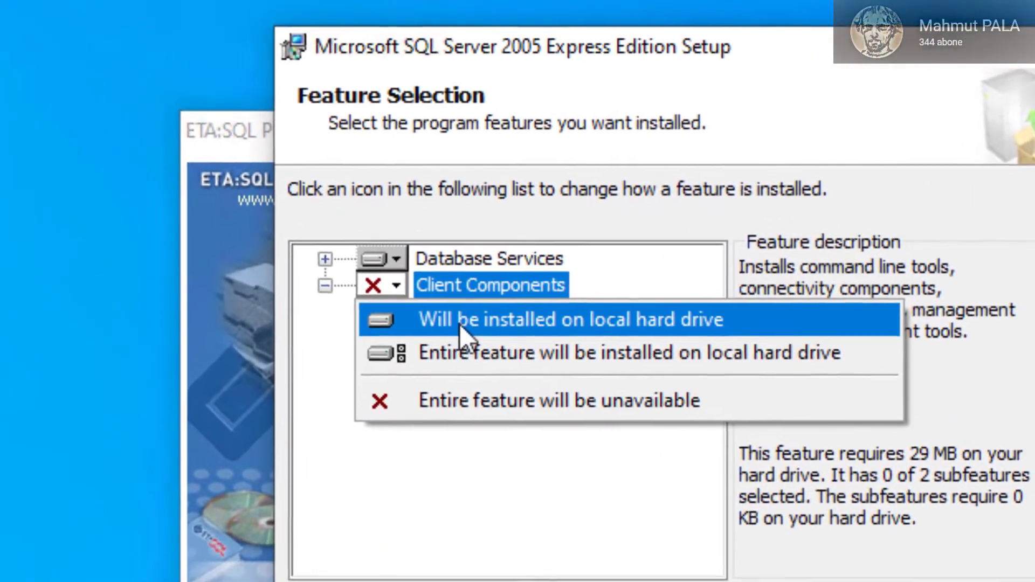
left_click(459, 324)
left_click(448, 312)
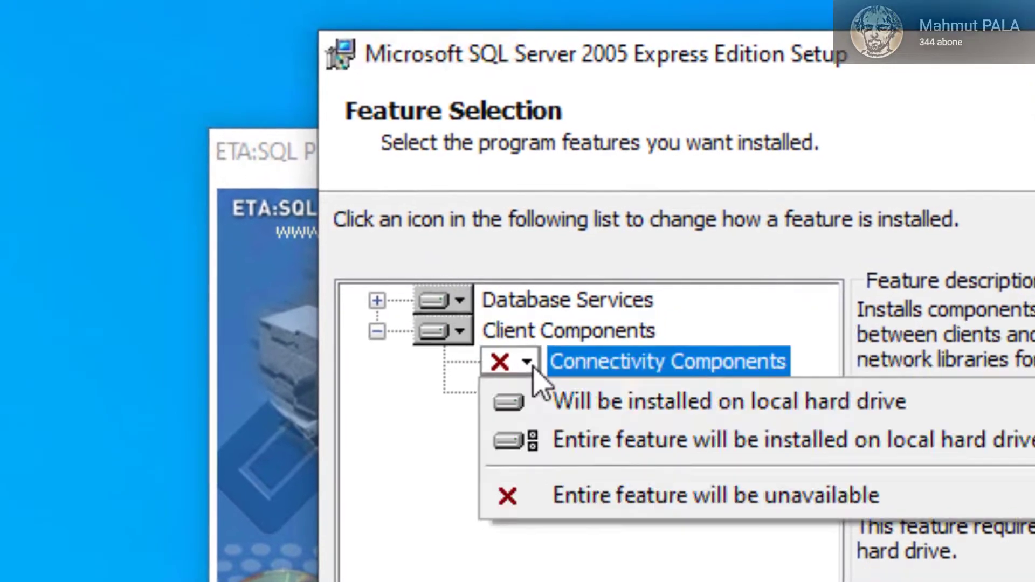
left_click(571, 416)
left_click(526, 392)
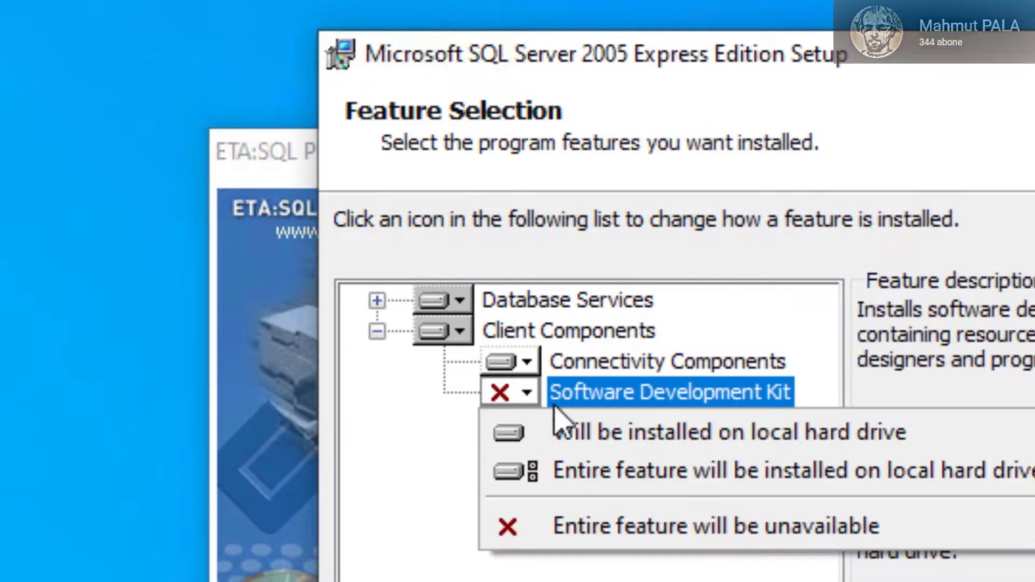
left_click(549, 432)
left_click(534, 300)
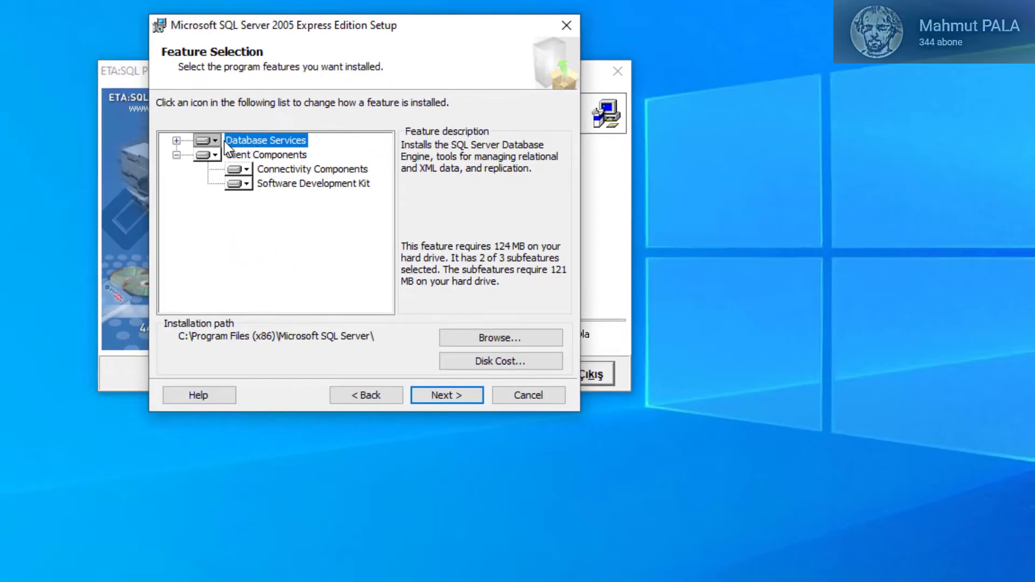
left_click(216, 142)
left_click(259, 152)
Step: Choose mixed-mode authentication and enter and confirm the sa logon password
left_click(454, 392)
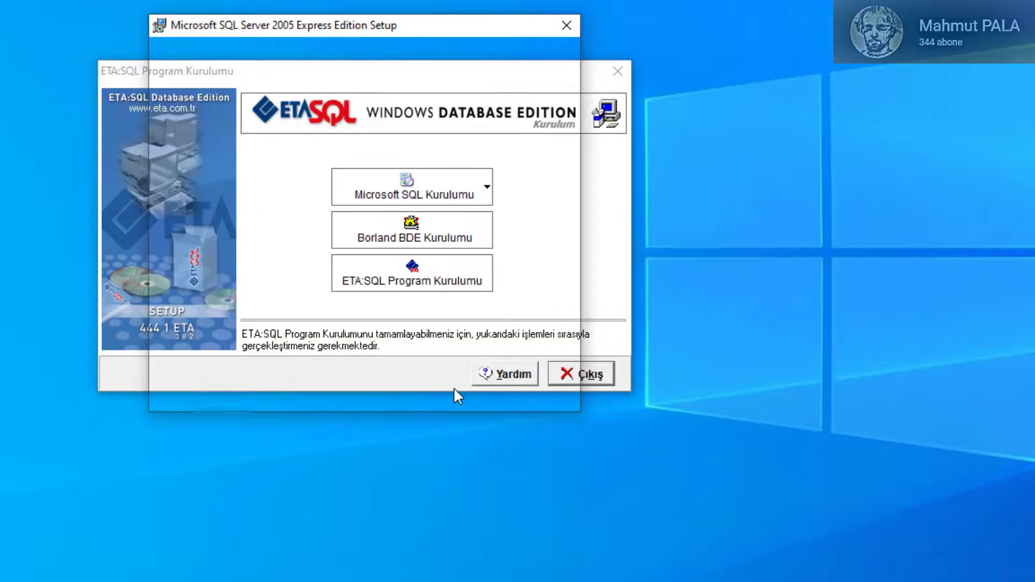
left_click(259, 183)
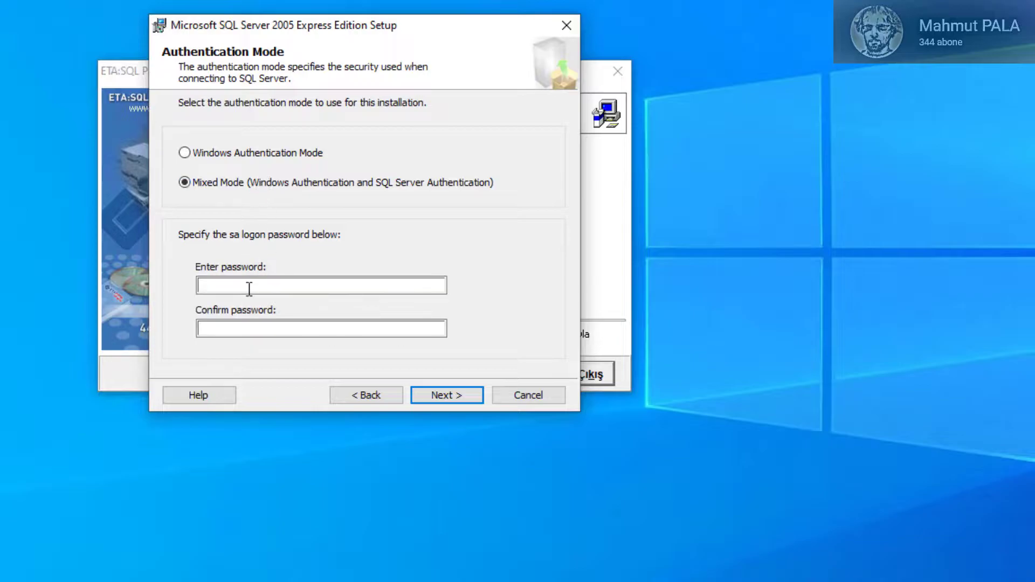
left_click(251, 286)
type("1")
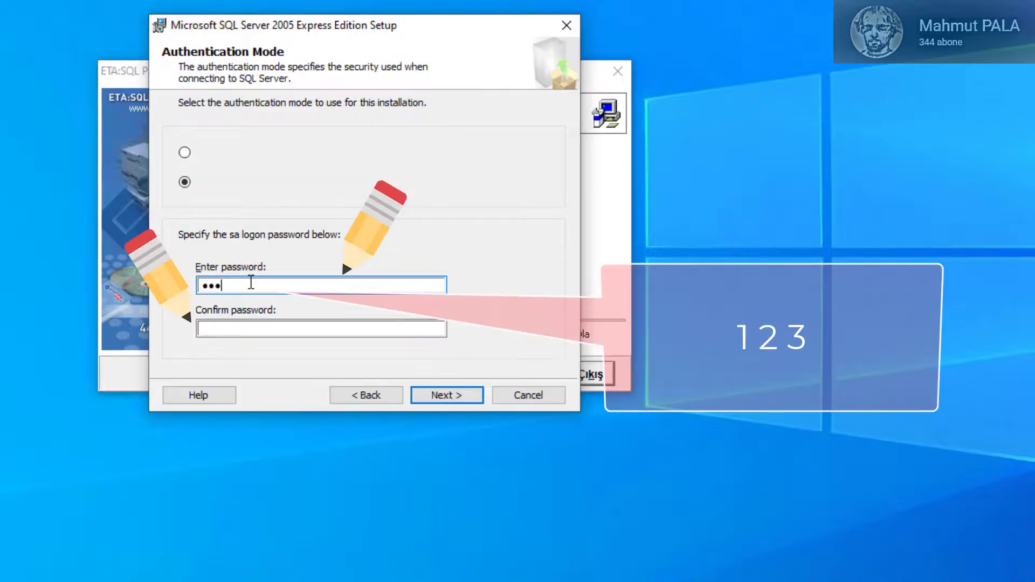
key("Tab")
type("12")
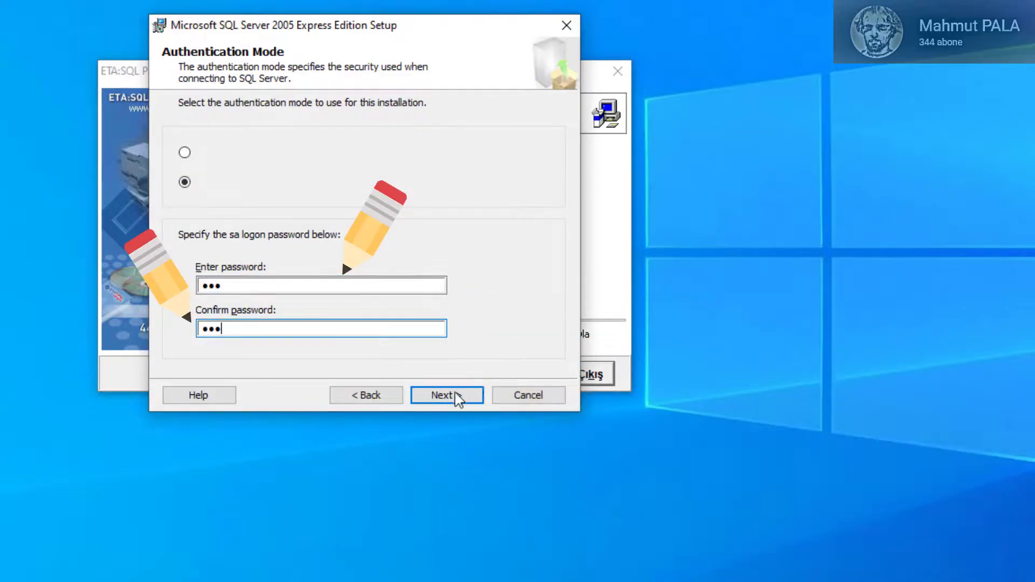
left_click(447, 399)
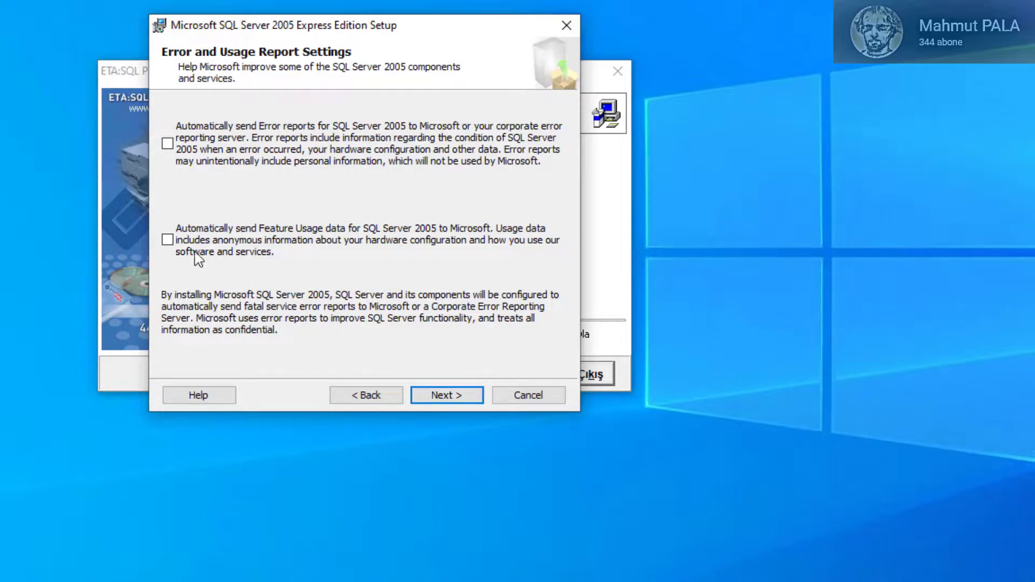
Step: Skip error and usage reports and install all listed SQL Server components
left_click(458, 397)
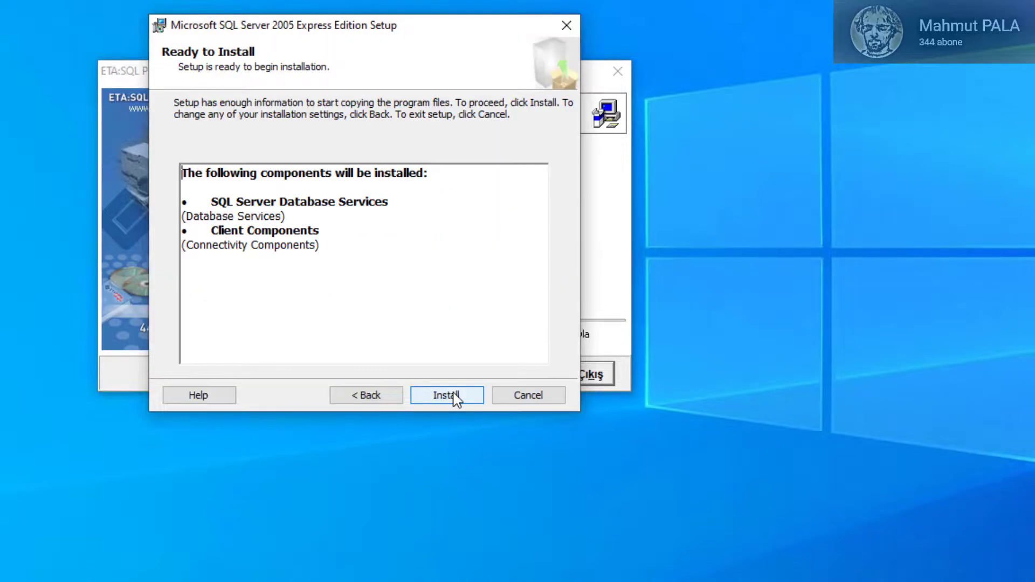
left_click(447, 396)
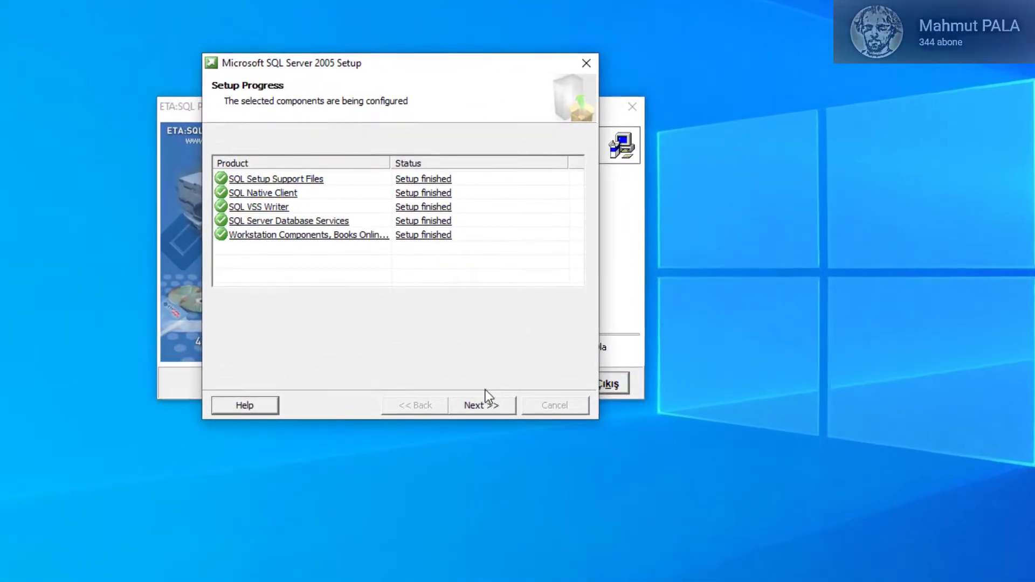
left_click(477, 408)
Step: Close SQL Server setup, then install Borland BDE (ETABDE) with user name ETA
left_click(548, 406)
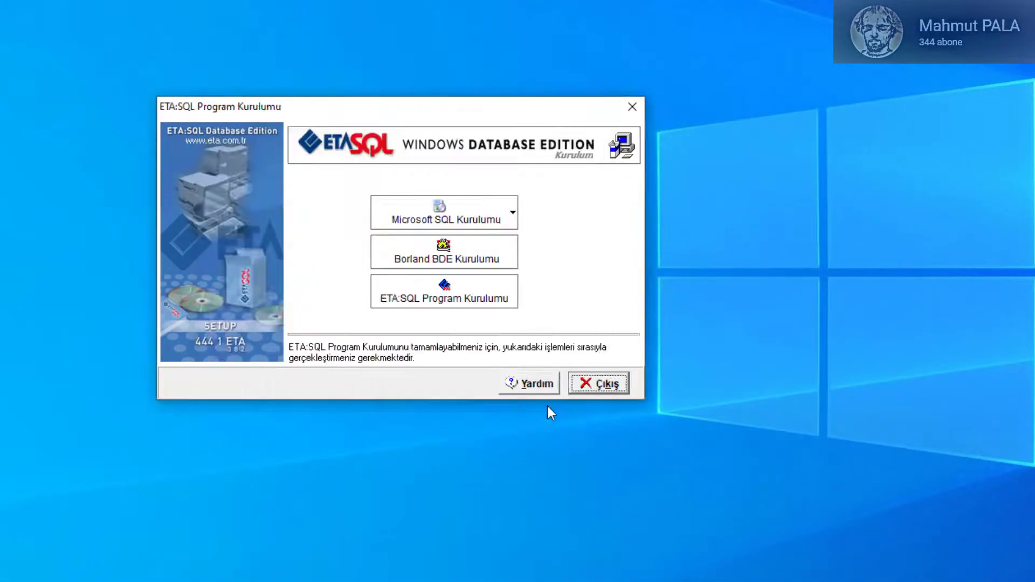
left_click(493, 261)
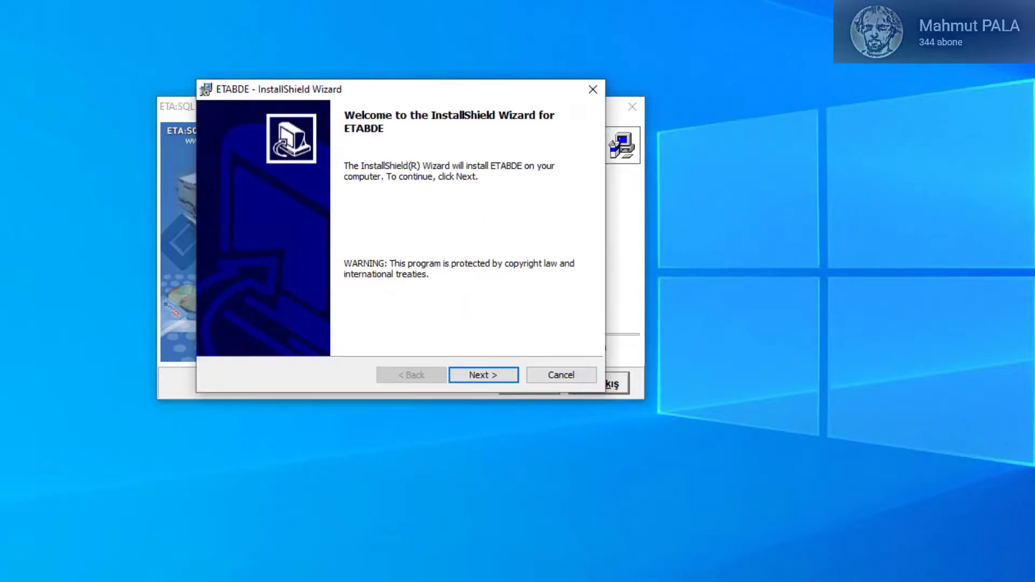
left_click(486, 375)
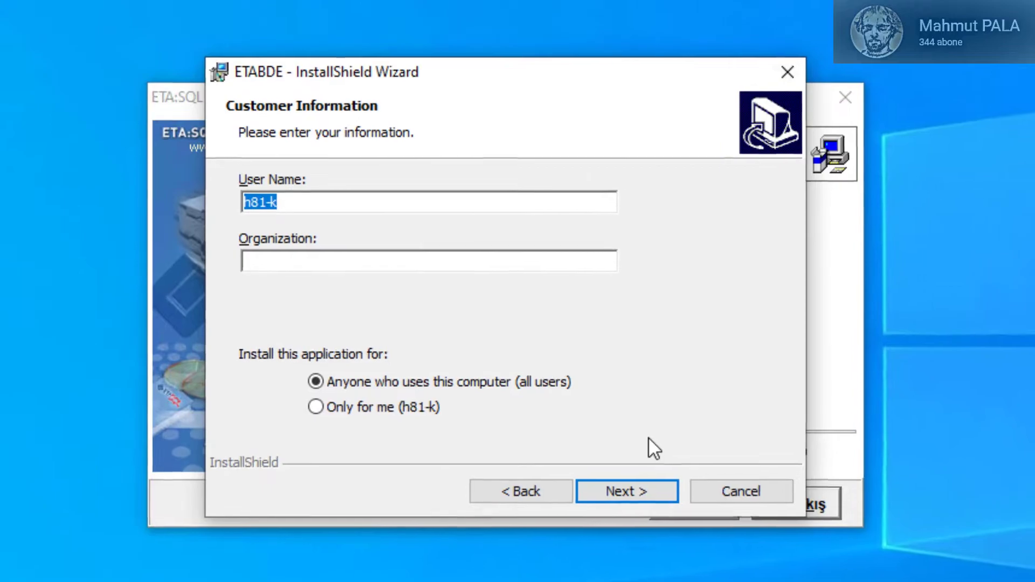
type("ETA")
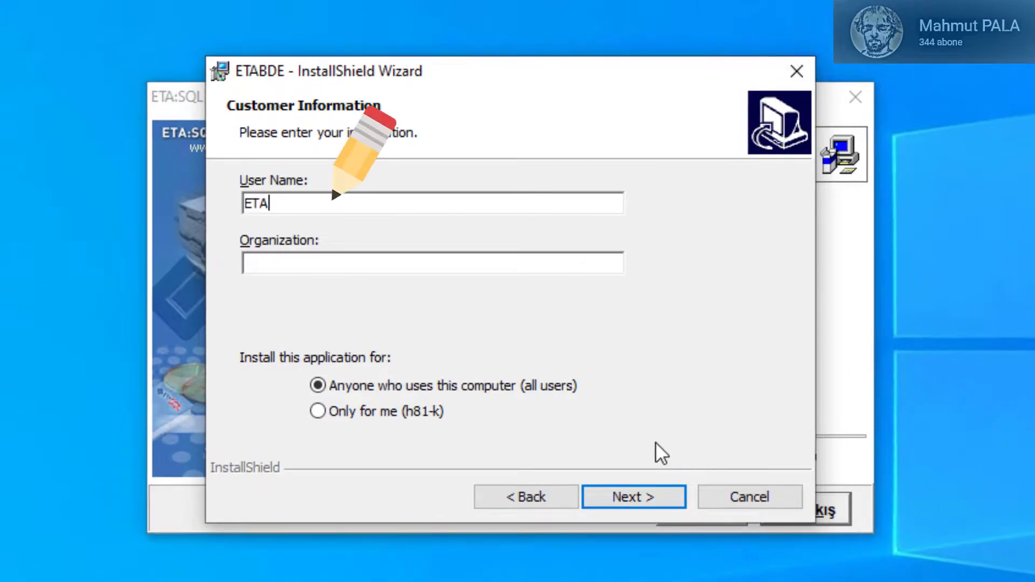
left_click(636, 494)
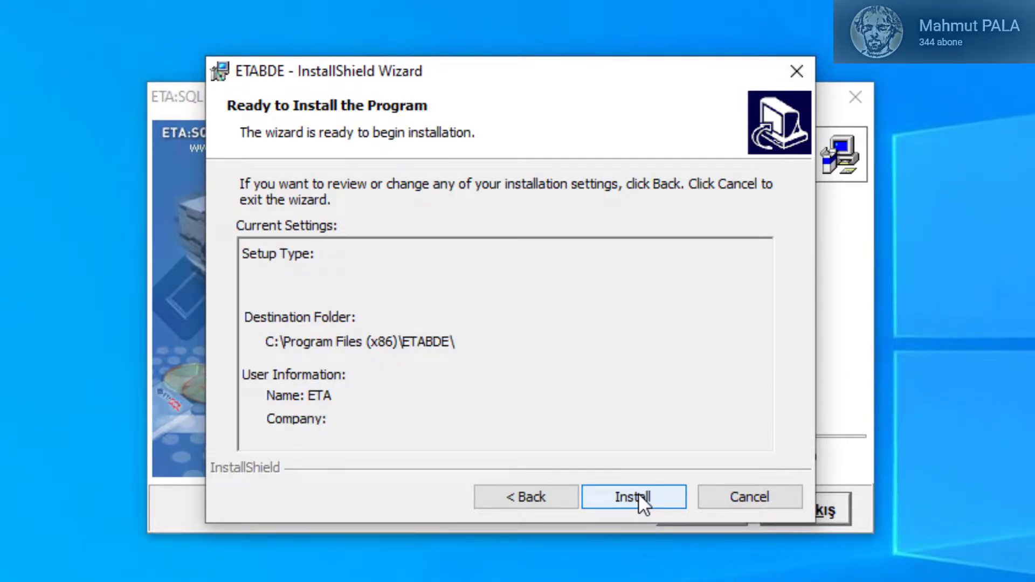
left_click(638, 495)
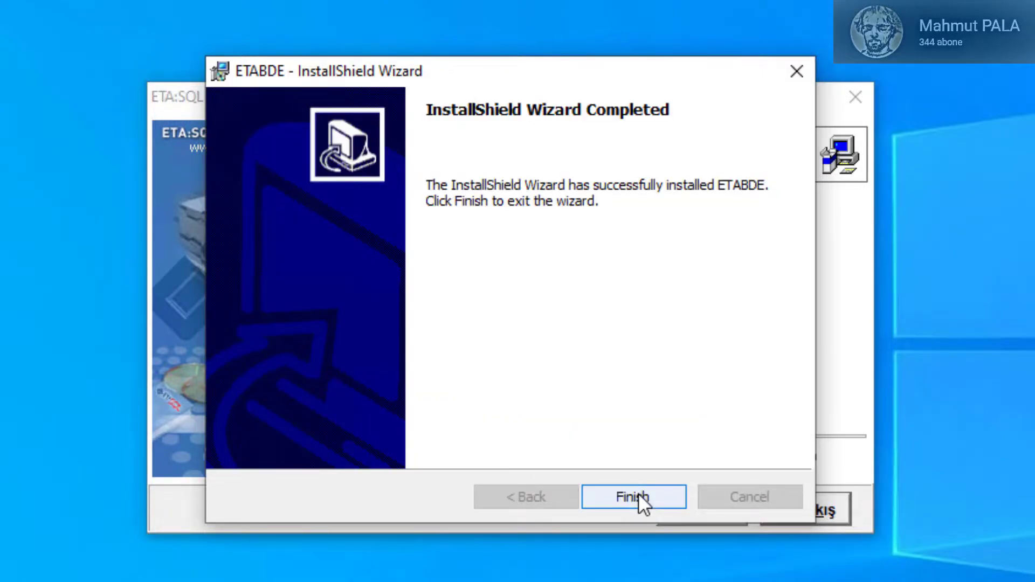
left_click(638, 495)
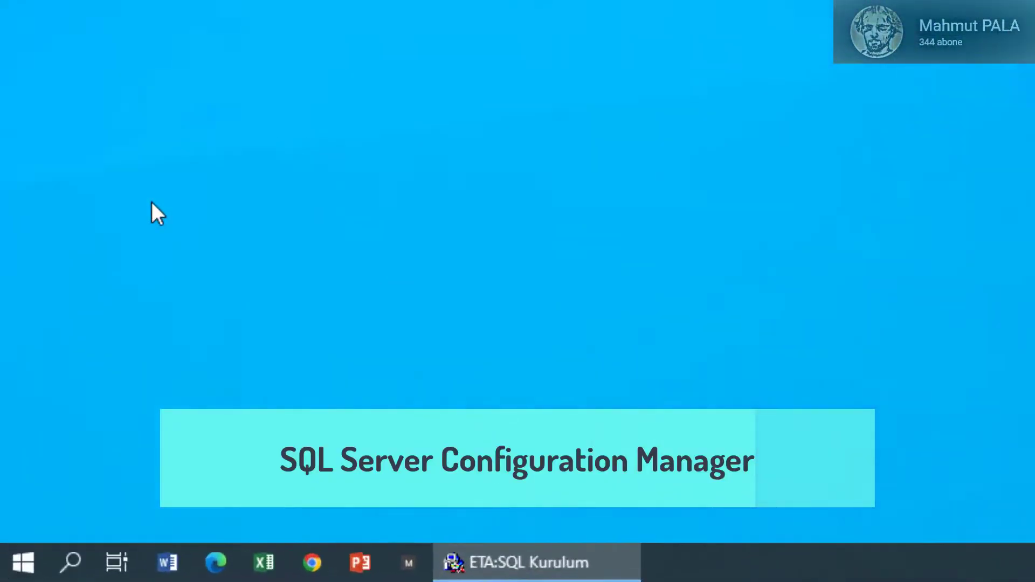
Step: Search Windows for 'SQ' and launch SQL Server Configuration Manager from the results
key("super")
left_click(21, 576)
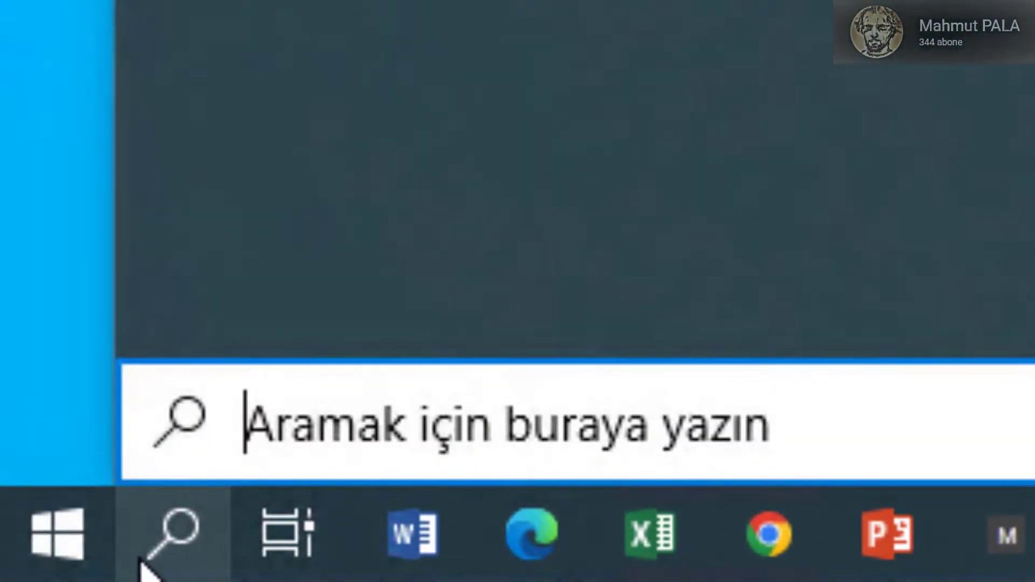
type("SQ")
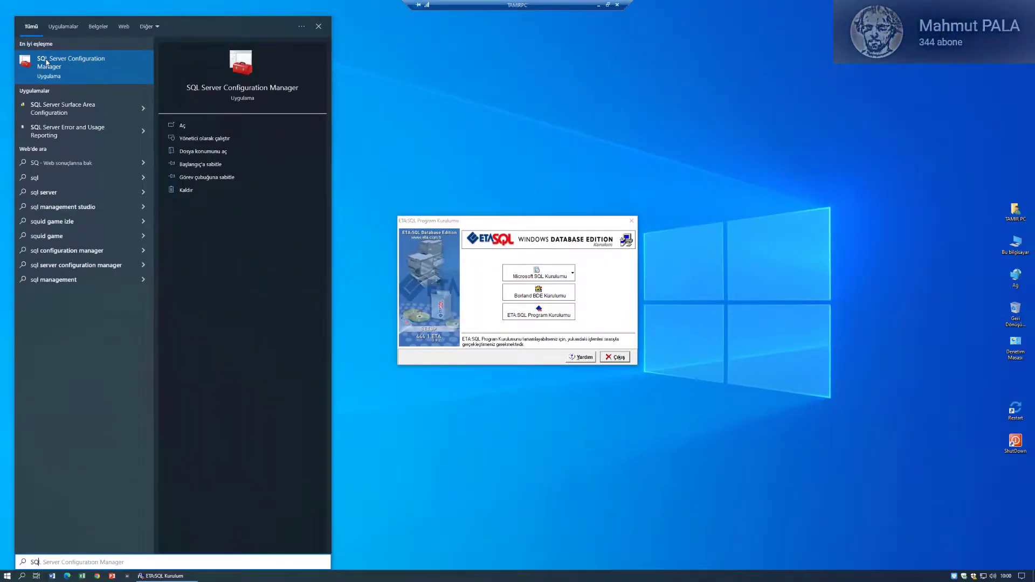
left_click(94, 80)
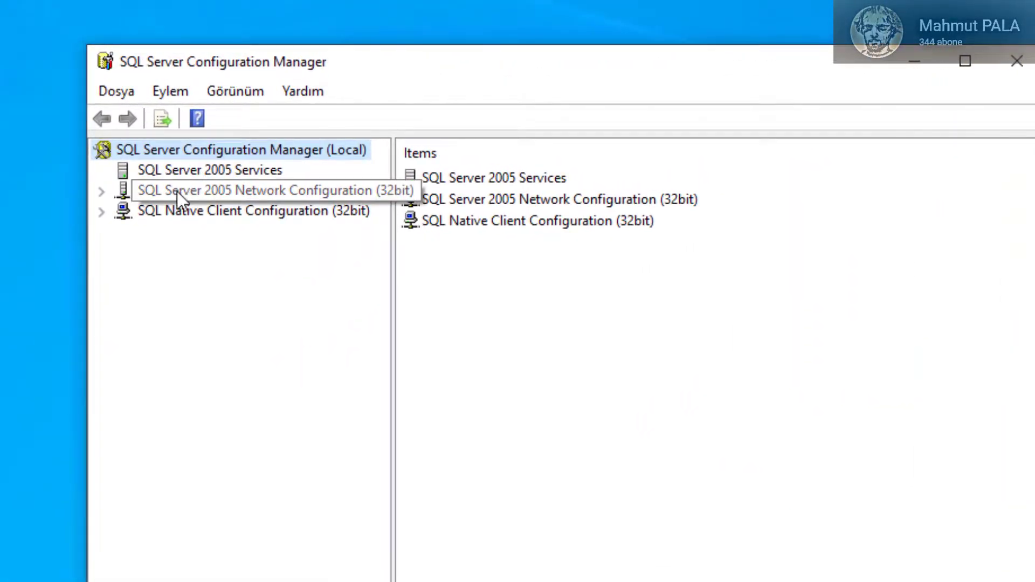
Step: Show Protocols for SQLEXPRESS and enable Named Pipes, acknowledging the restart warning
left_click(176, 192)
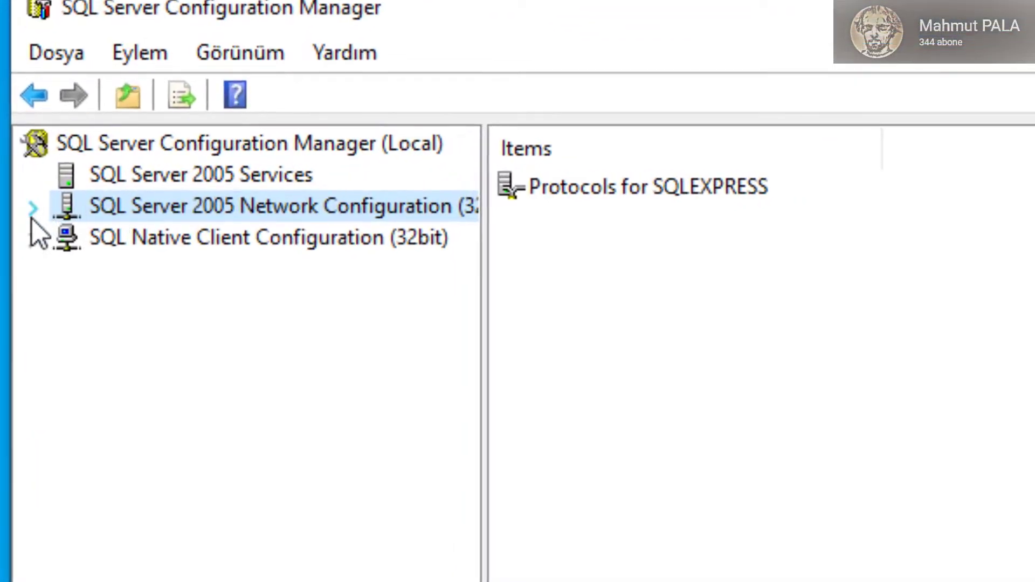
left_click(33, 209)
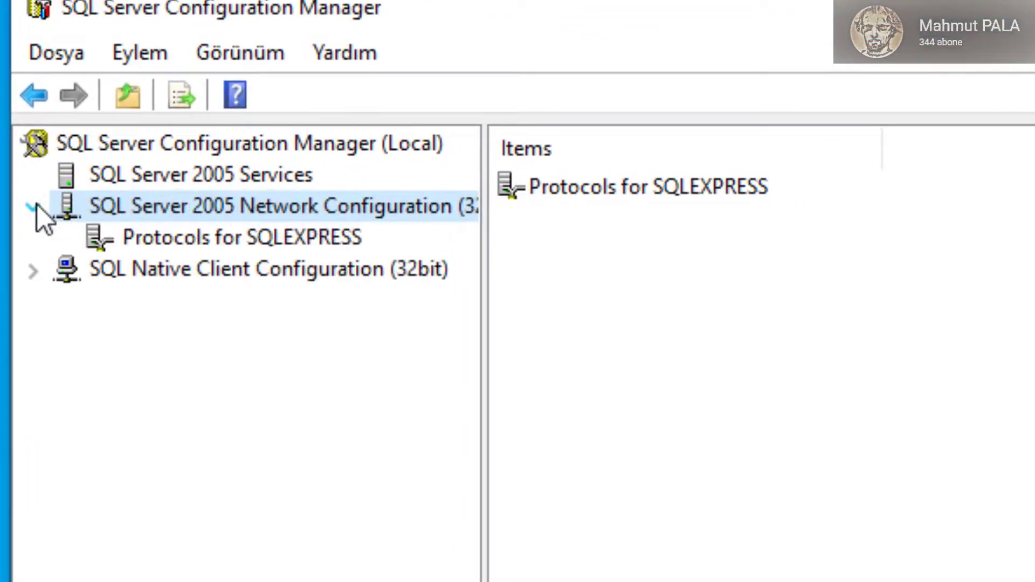
left_click(177, 239)
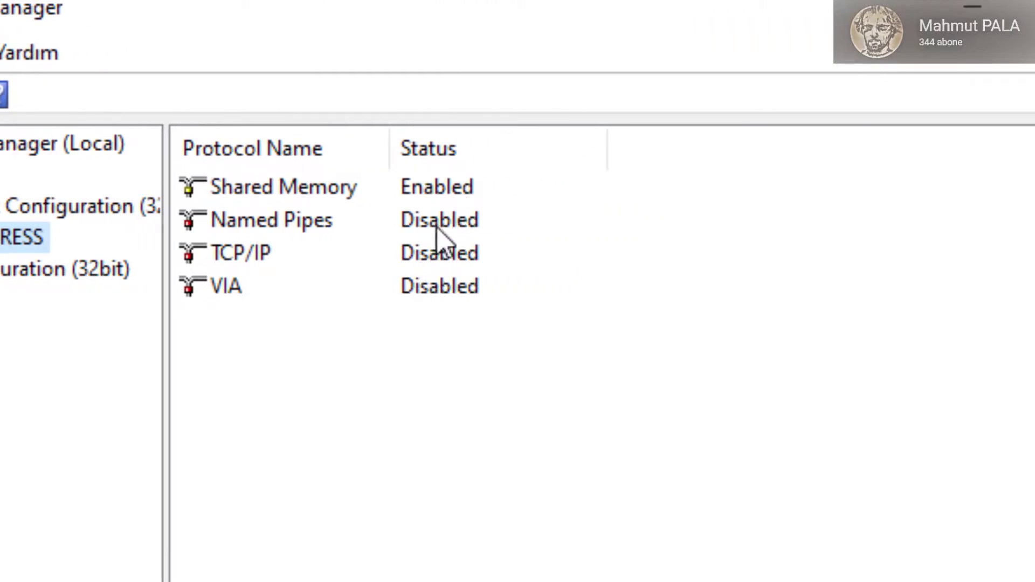
left_click(437, 227)
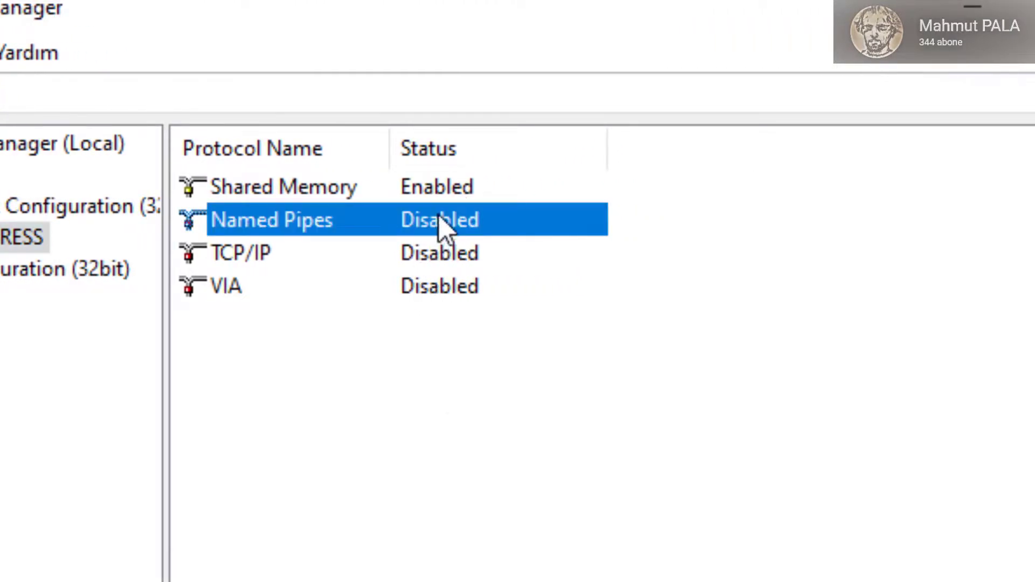
right_click(441, 225)
left_click(465, 230)
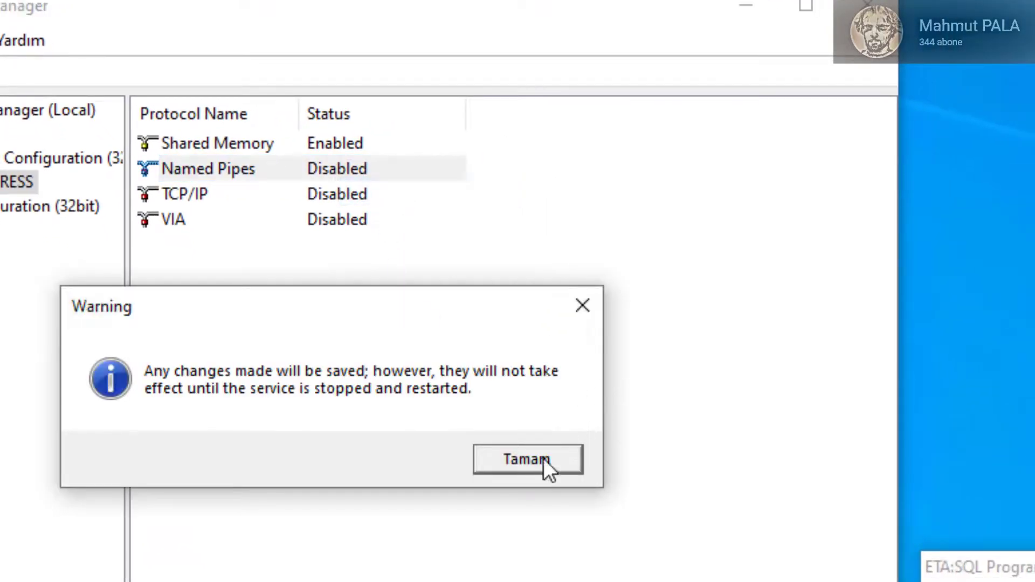
left_click(545, 467)
Step: Enable the TCP/IP protocol and acknowledge the restart warning
left_click(337, 202)
right_click(337, 201)
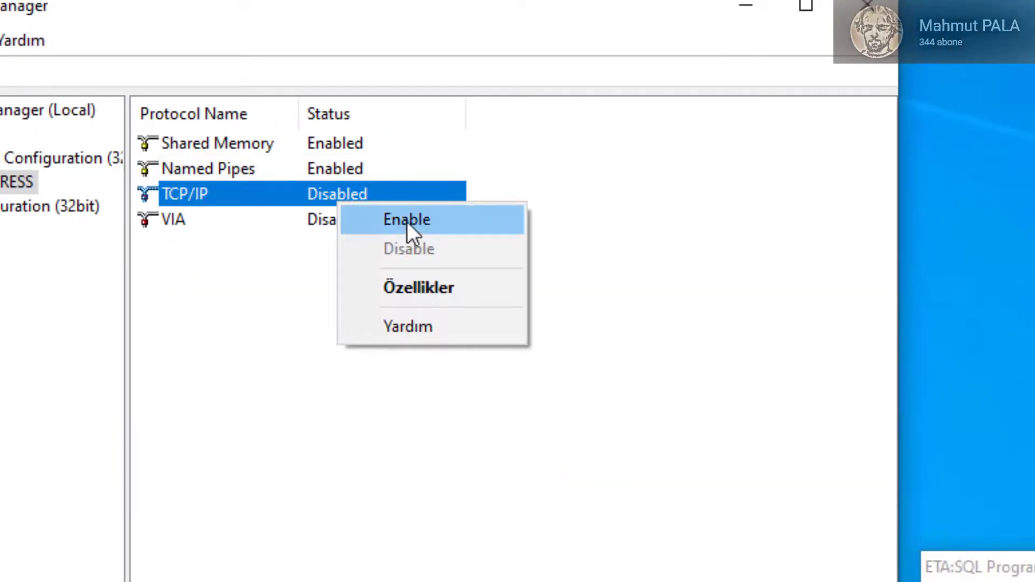
left_click(401, 220)
left_click(526, 460)
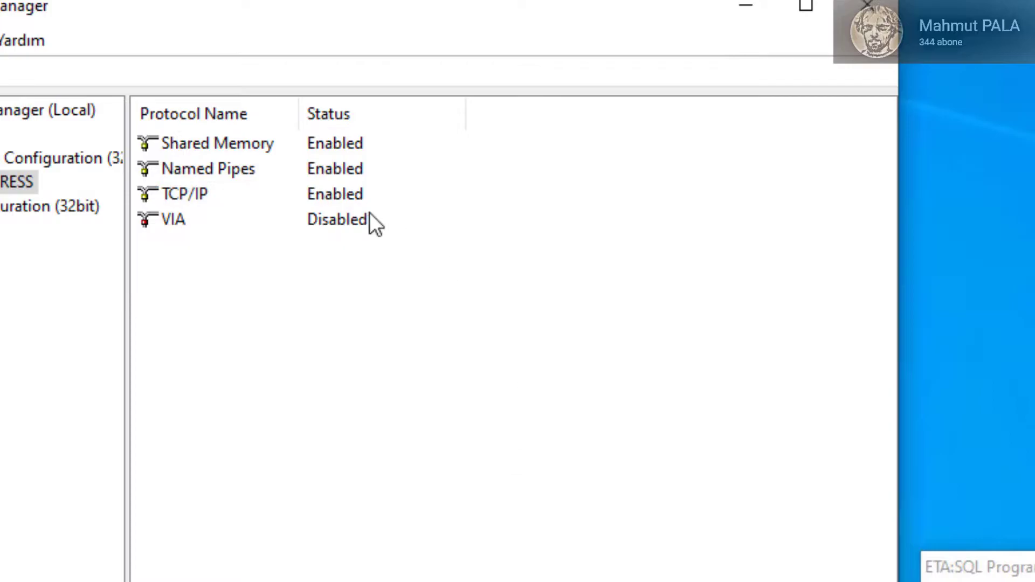
Step: Enter 1433 as the IPAll TCP Port in the TCP/IP properties, apply, and confirm
double_click(320, 195)
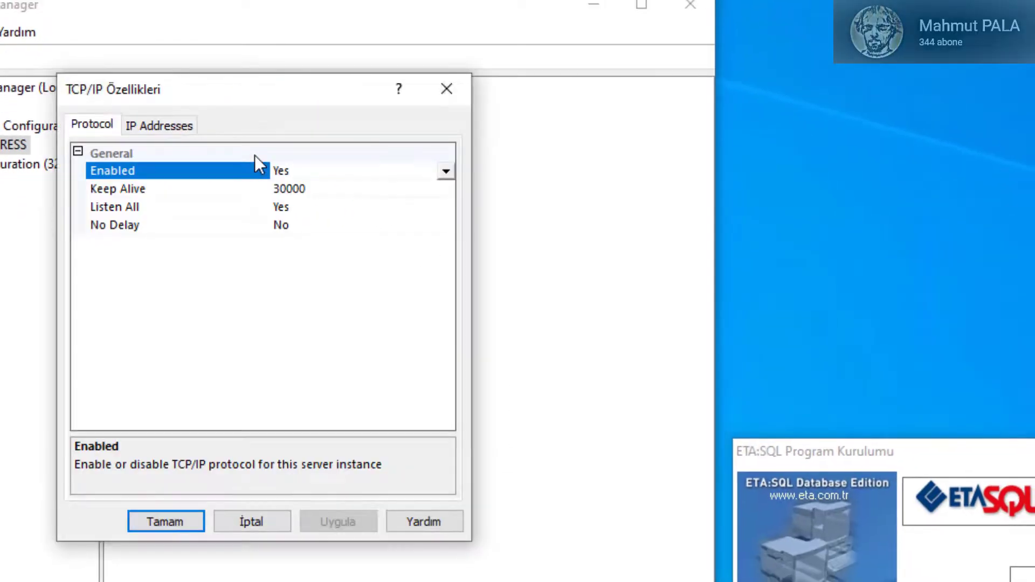
left_click(171, 124)
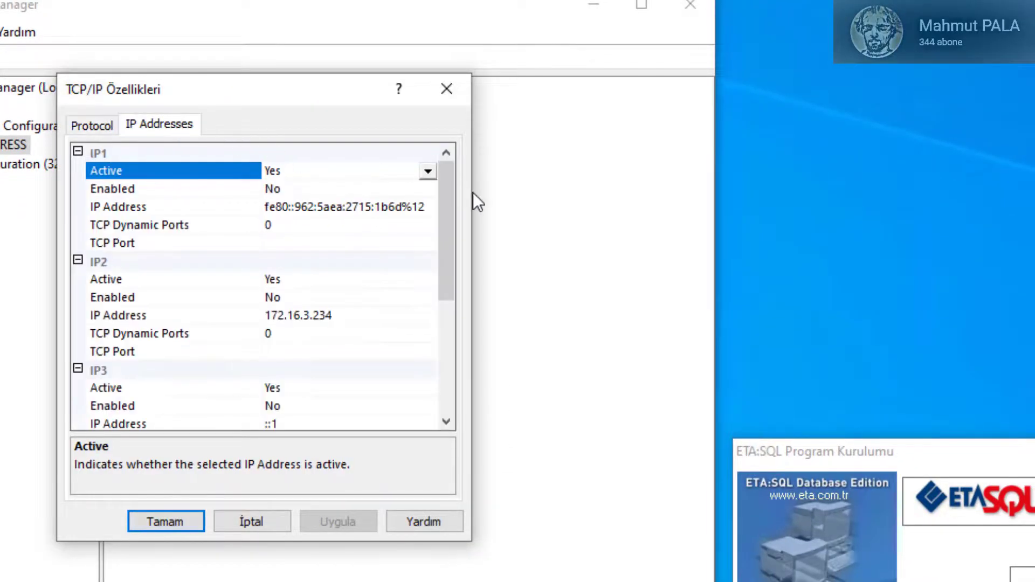
left_click_drag(444, 205, 240, 425)
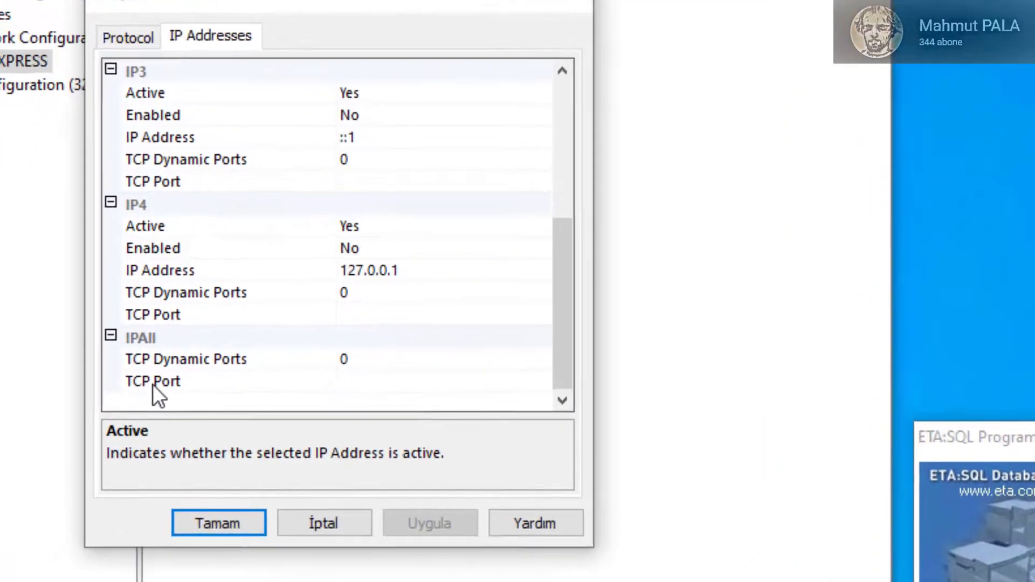
left_click(197, 406)
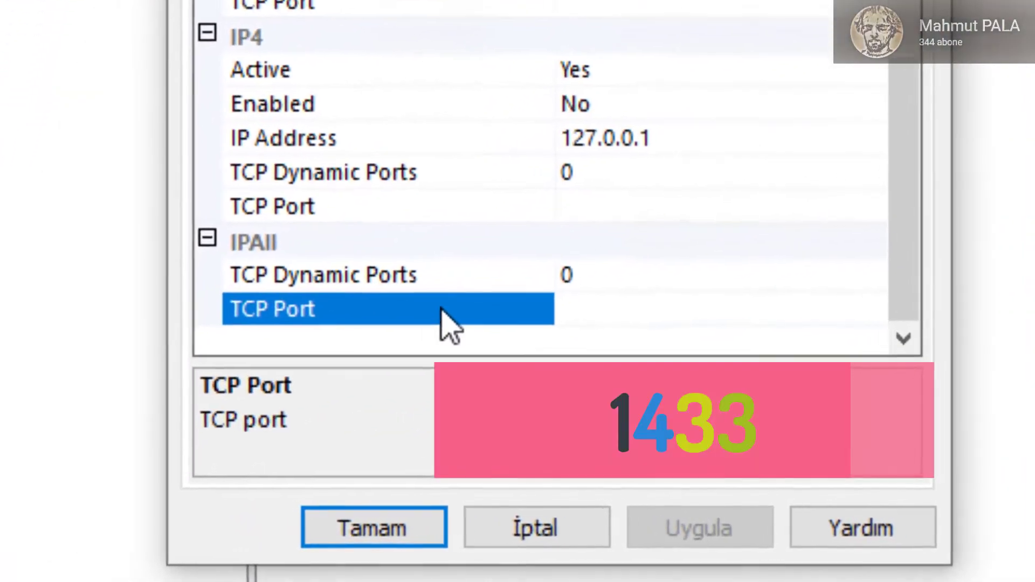
left_click(286, 404)
type("1")
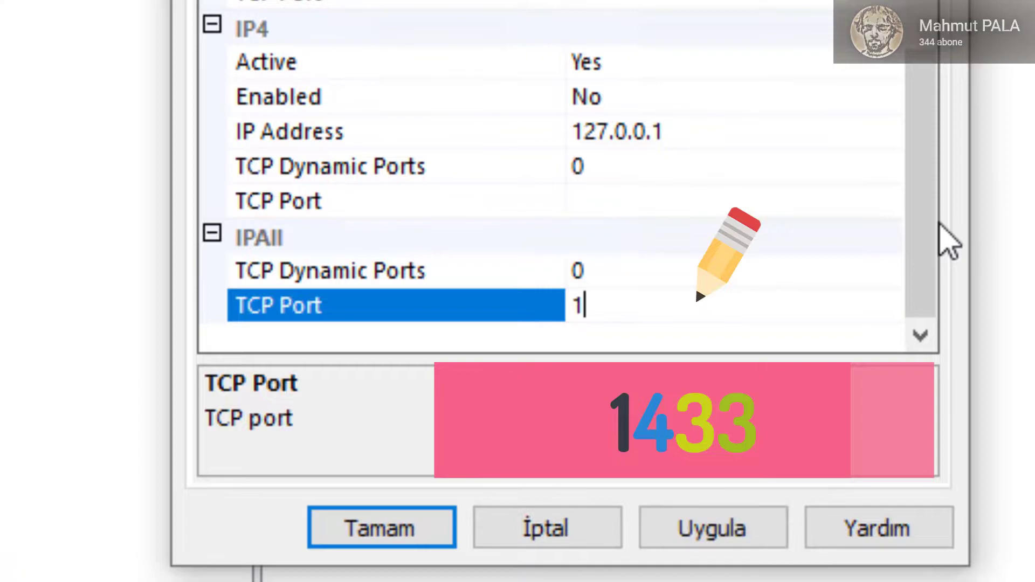
type("433")
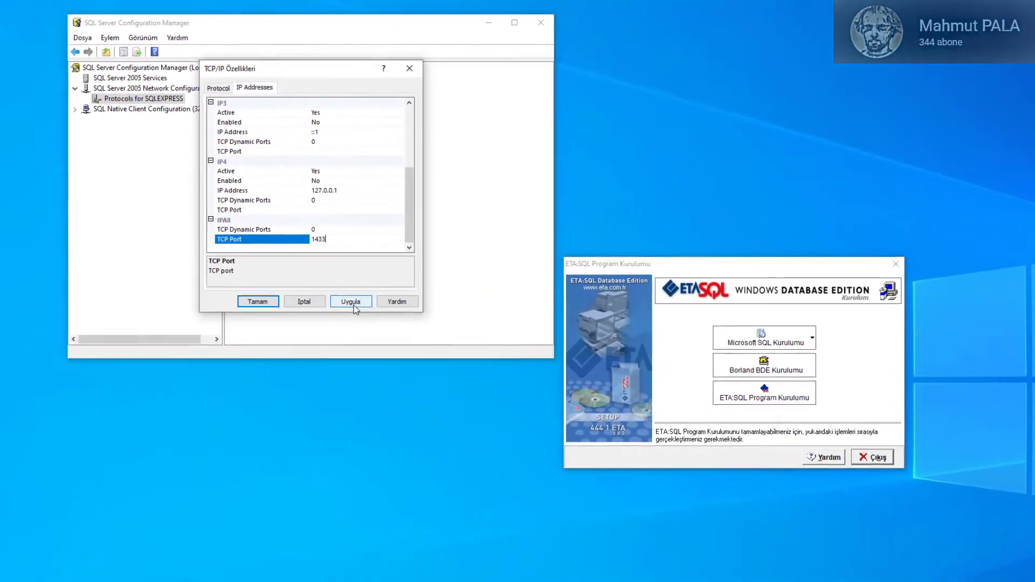
left_click(713, 529)
left_click(809, 396)
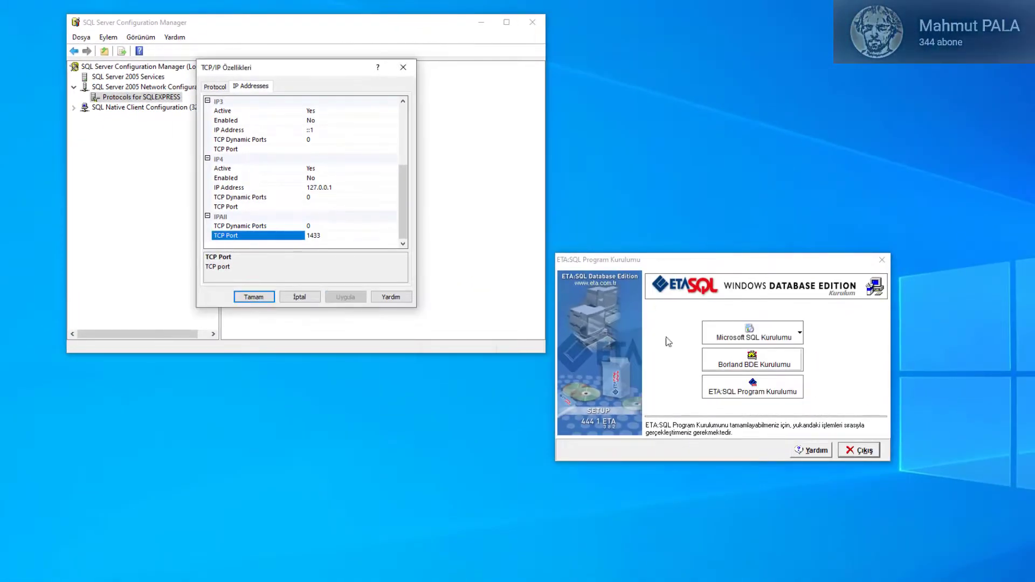
left_click(261, 300)
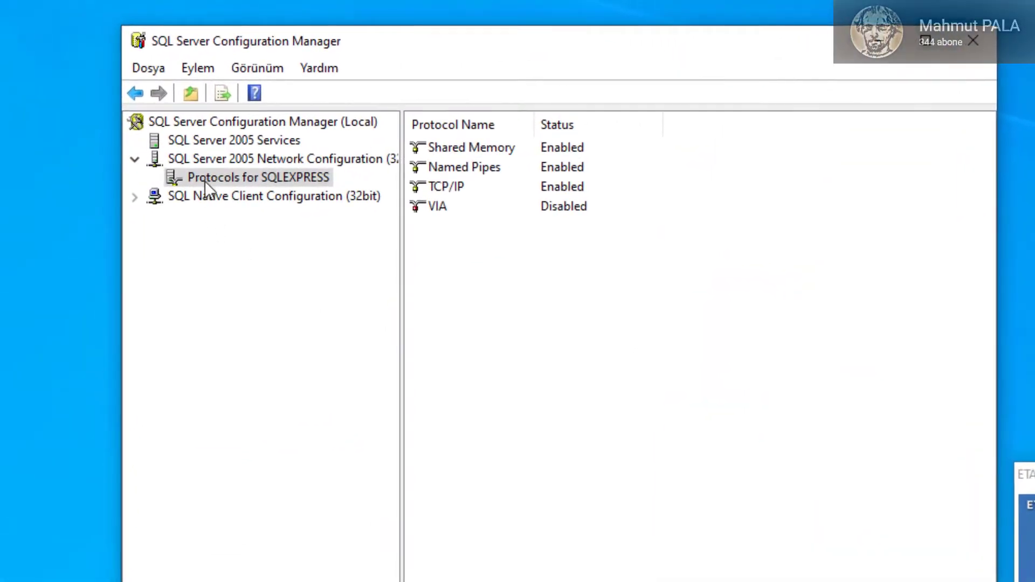
Step: Select the SQL Server (SQLEXPRESS) service in the services list and restart it
left_click(234, 141)
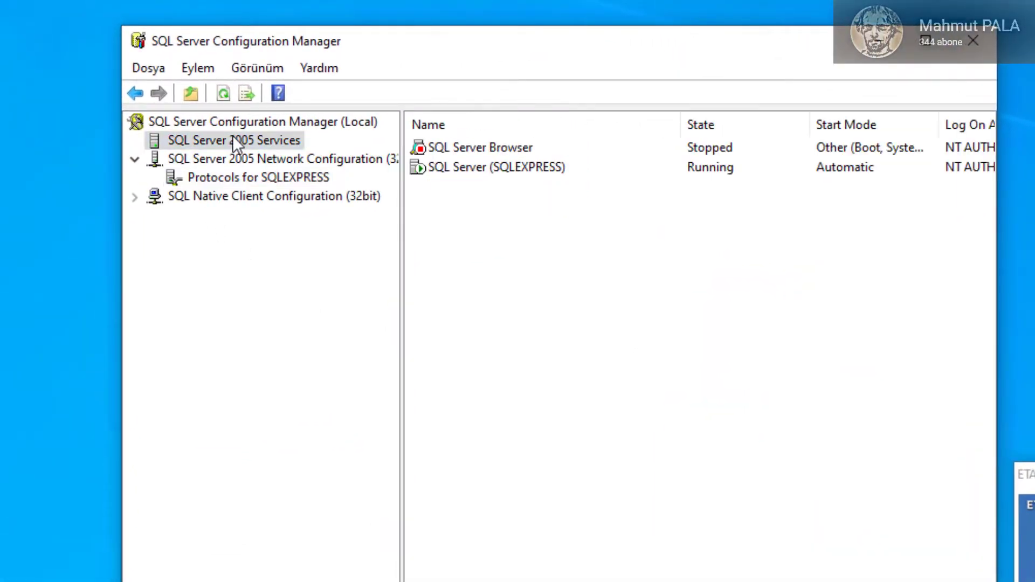
left_click(452, 171)
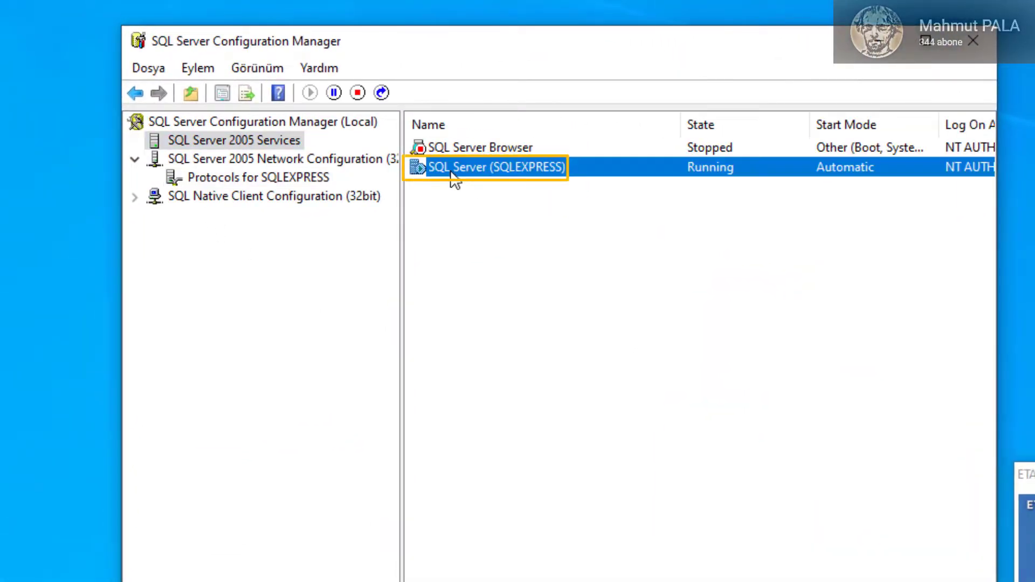
left_click(381, 92)
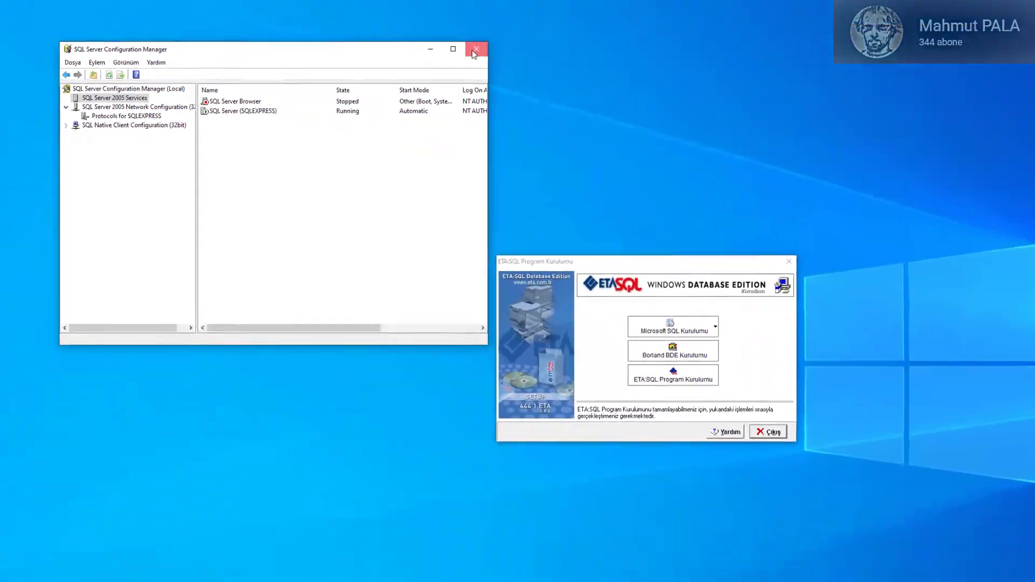
Step: Close the manager, start ETA:SQL setup as Eğitim seti (Tek Kullanıcılı), and create C:\EtaSQLDemo\
left_click(917, 42)
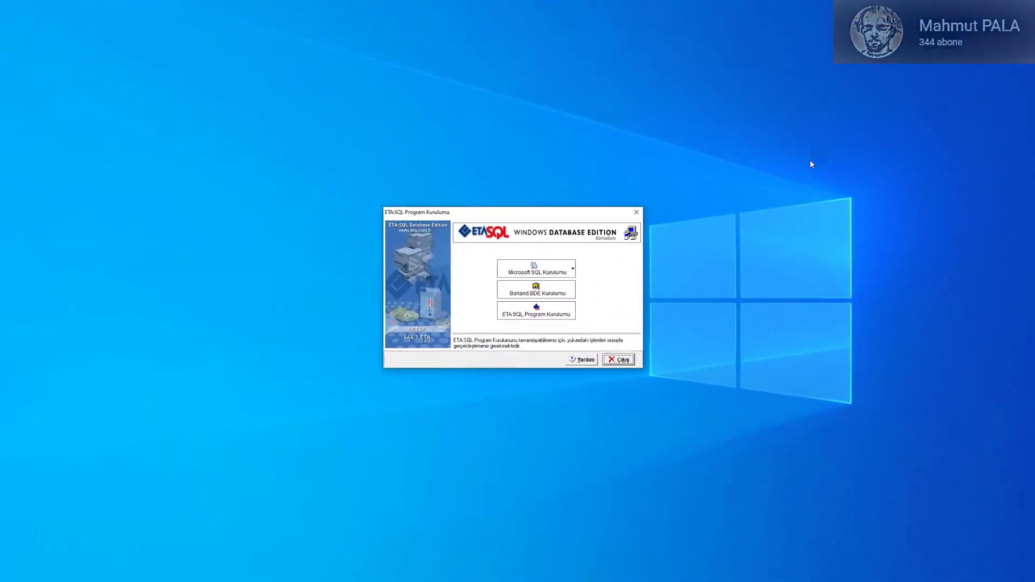
left_click(528, 310)
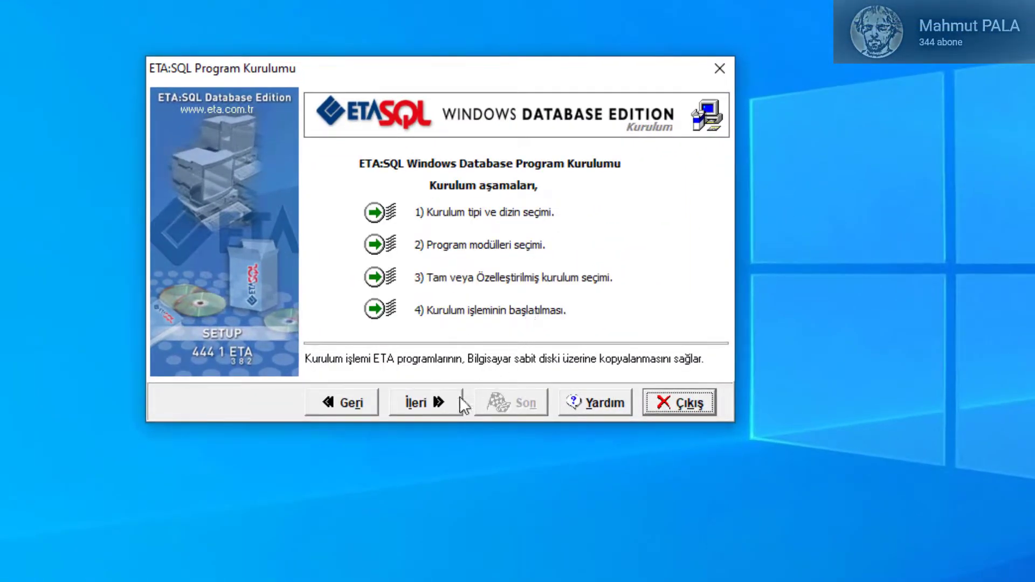
left_click(429, 413)
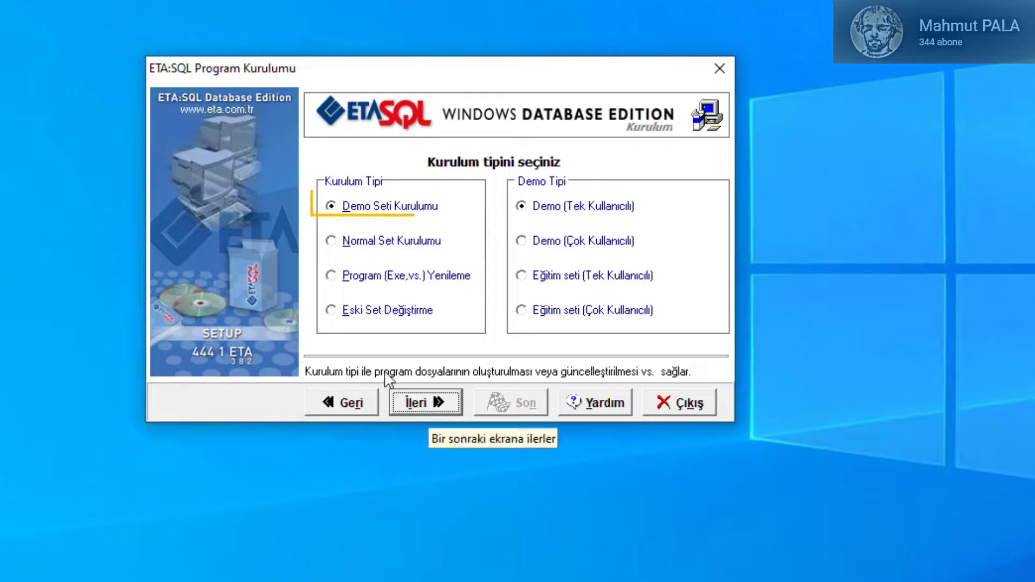
left_click(549, 279)
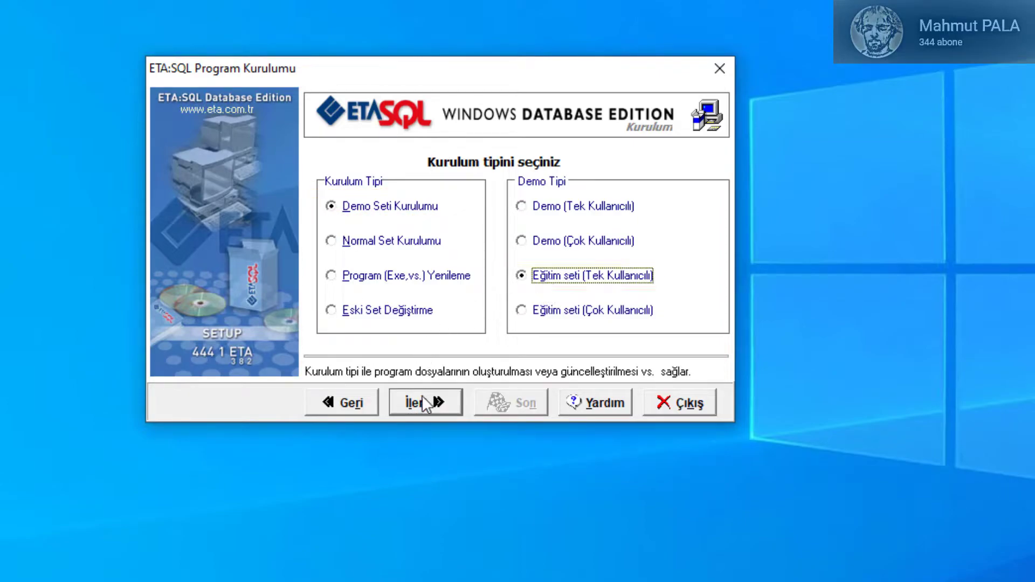
left_click(422, 402)
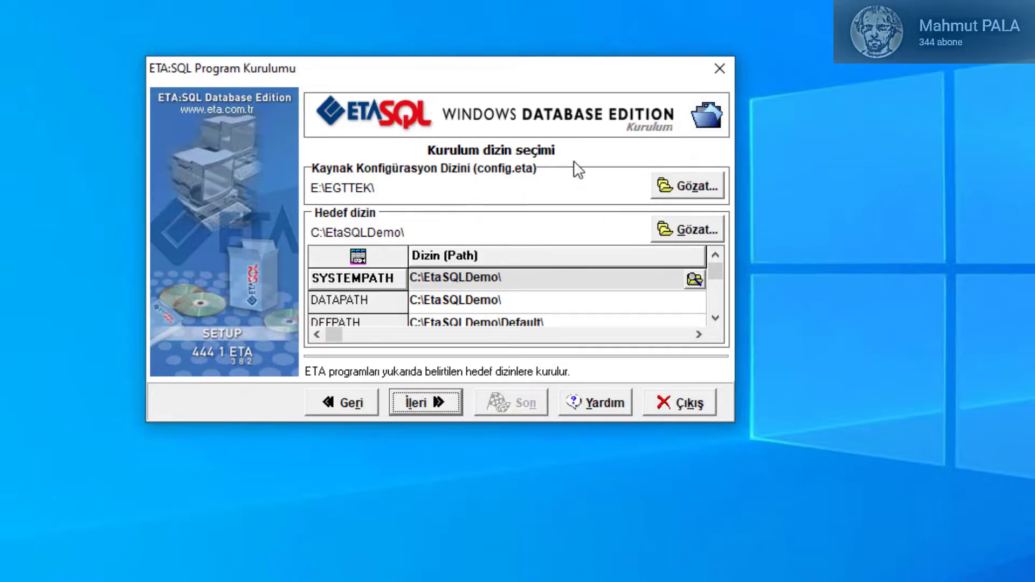
left_click(440, 402)
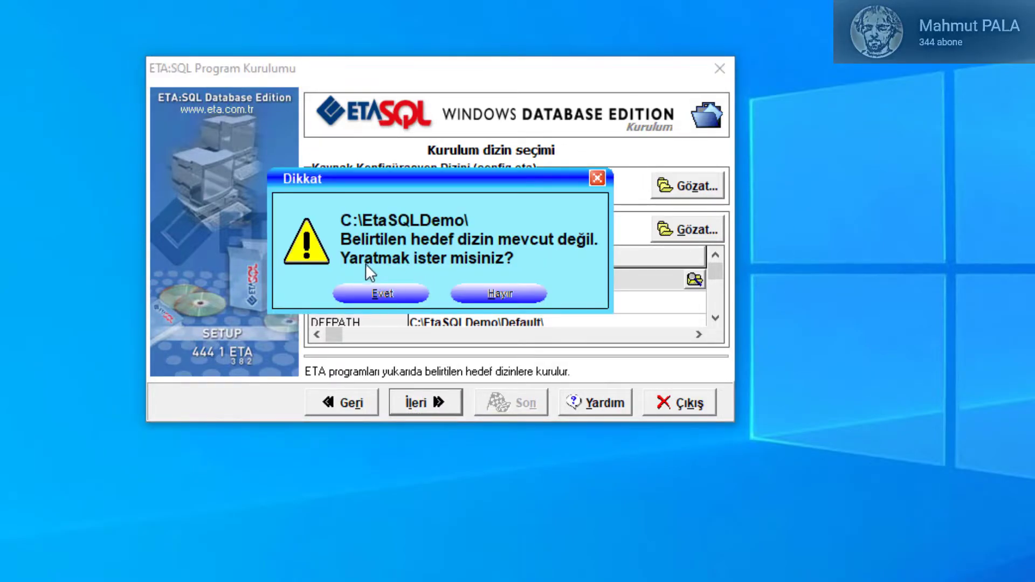
left_click(377, 295)
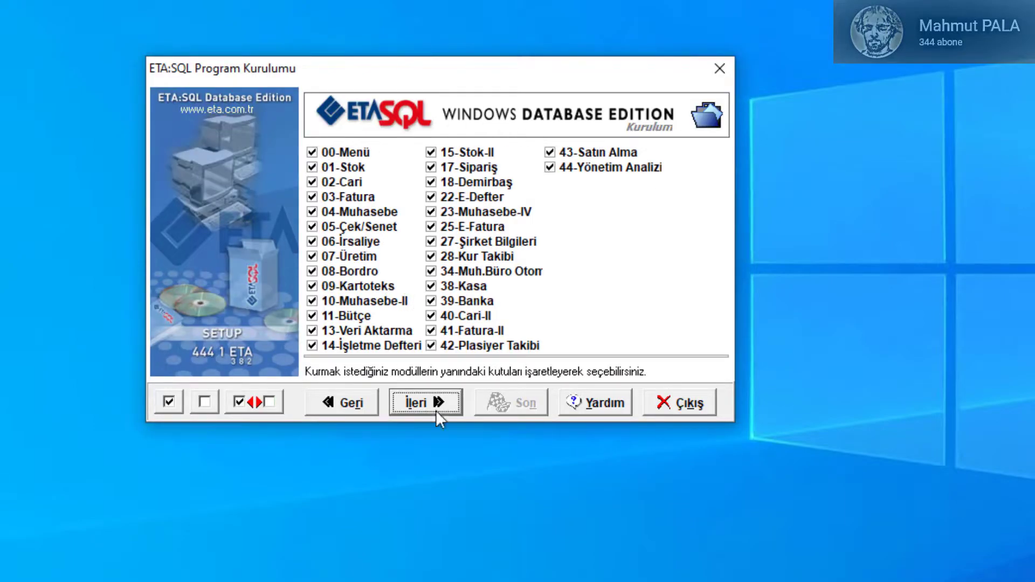
Step: Keep all modules and the full installation type, then copy the ETA:SQL program files
left_click(436, 410)
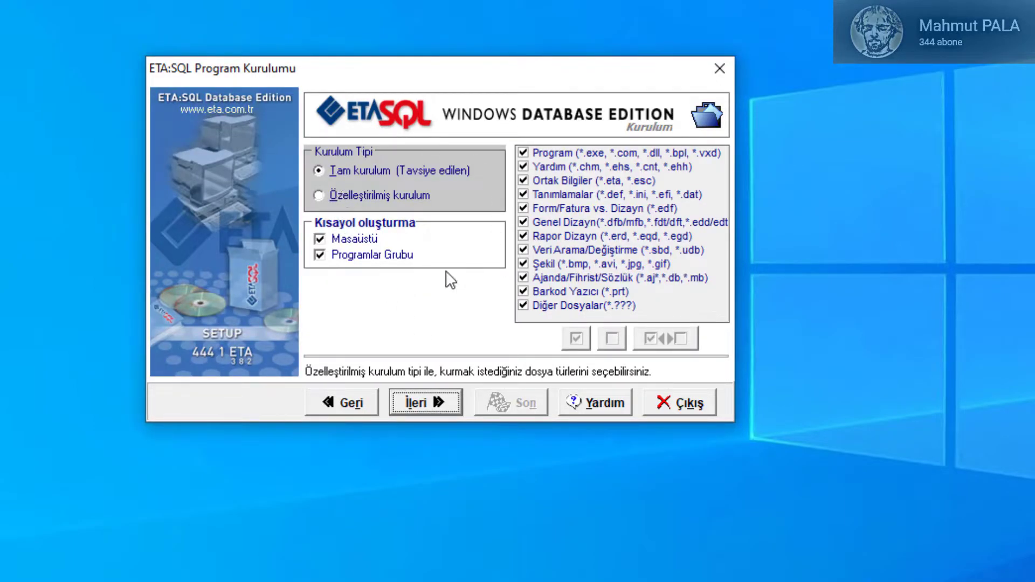
left_click(441, 397)
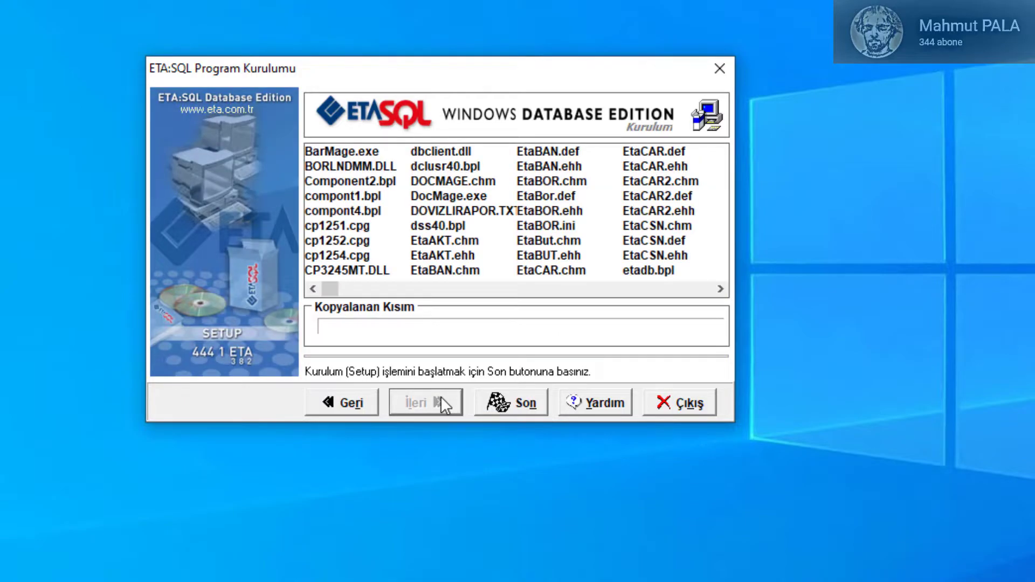
left_click(512, 406)
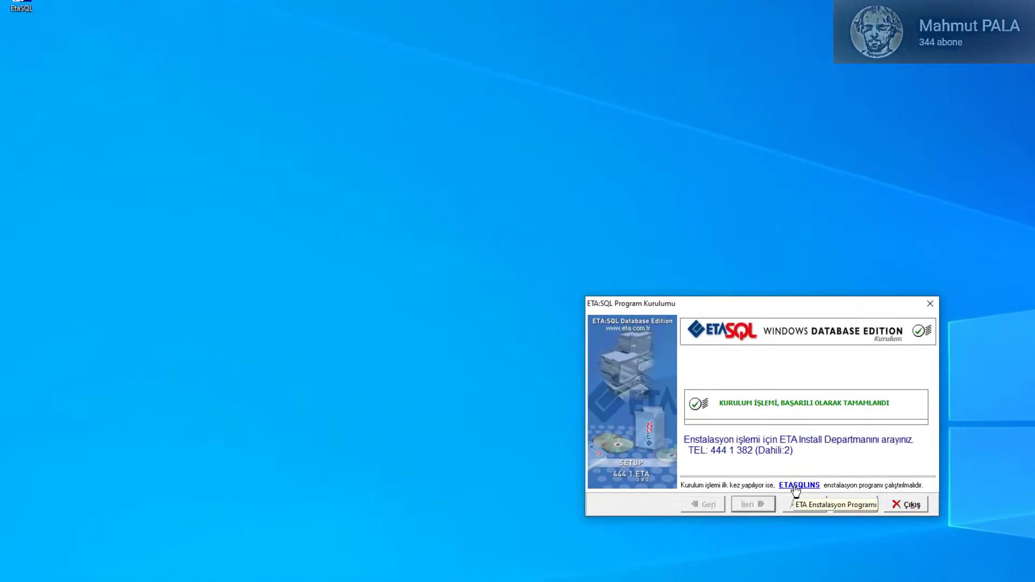
Step: Launch the ETASQLINS installer and close the finished old setup dialog
left_click(795, 488)
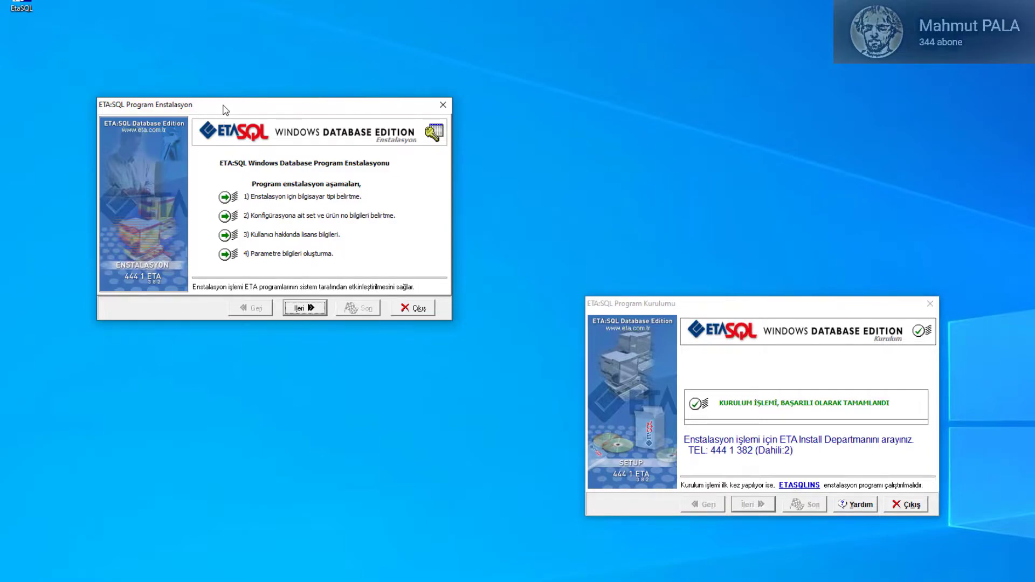
left_click(907, 505)
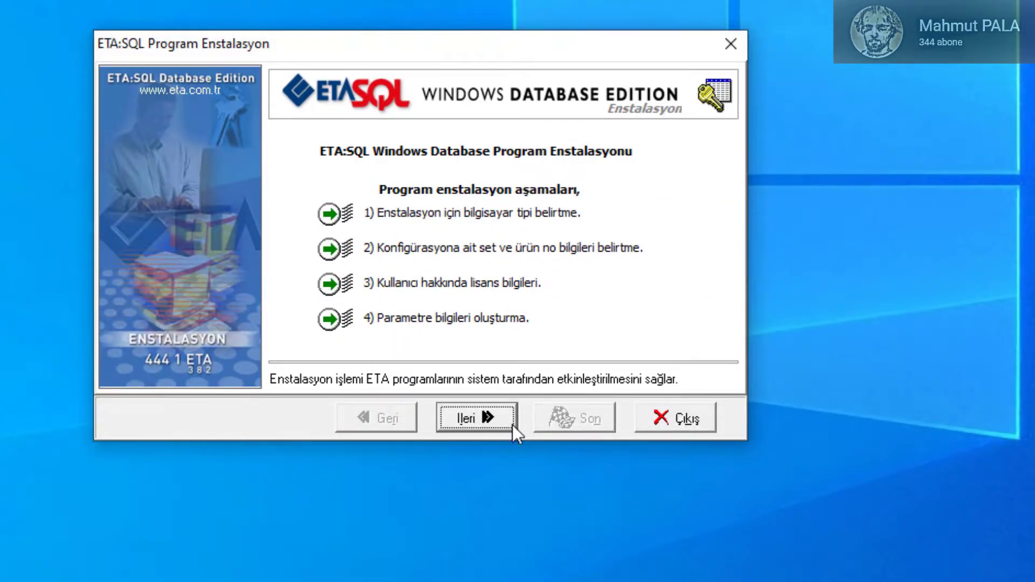
left_click(512, 425)
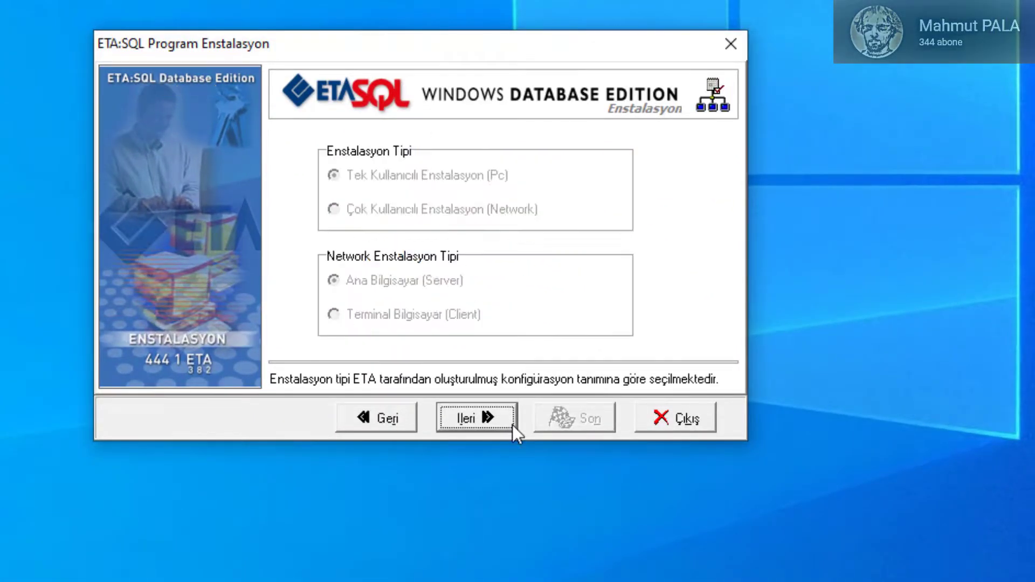
Step: Accept single-user installation, the preset licence and computer details, and finish installing
left_click(510, 426)
left_click(499, 416)
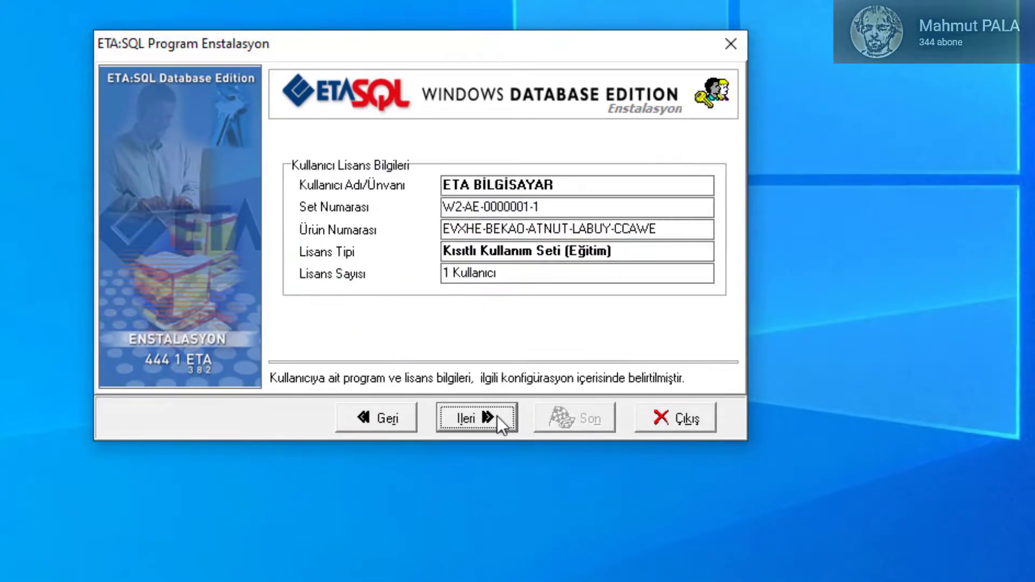
left_click(498, 416)
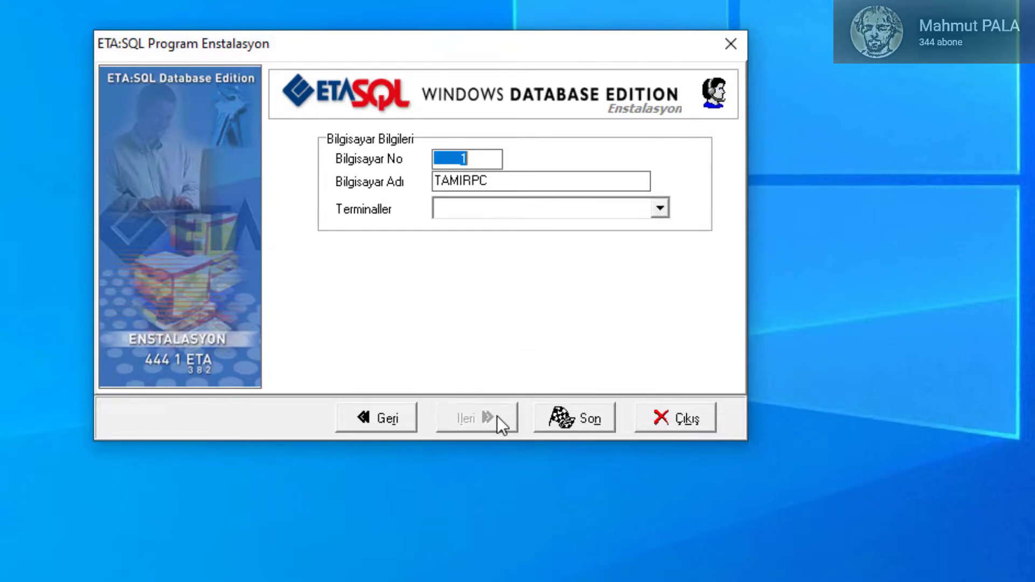
left_click(583, 418)
Step: Start ETASQLCON, close the installer, and accept the default master user login
left_click(505, 380)
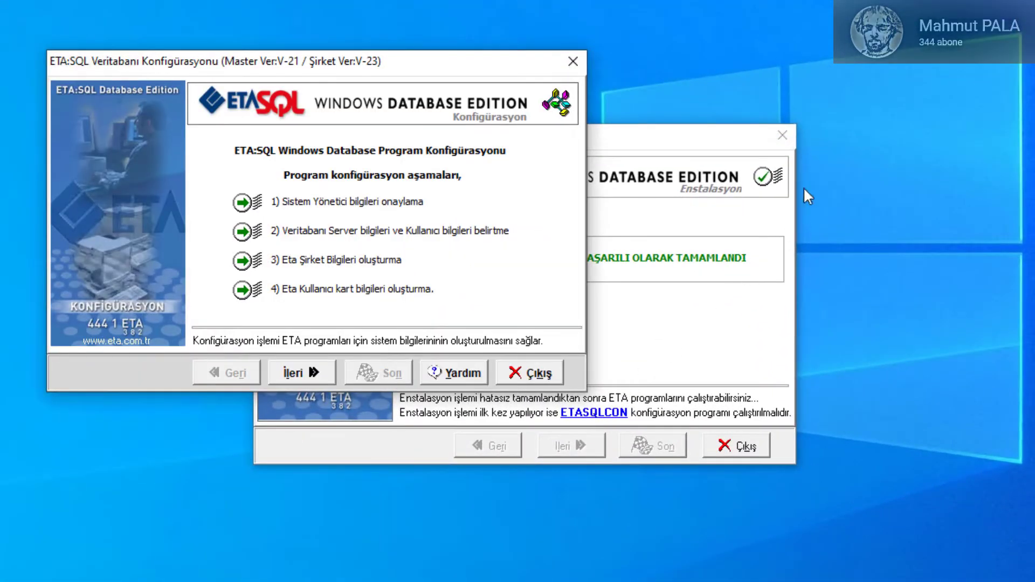
left_click(733, 453)
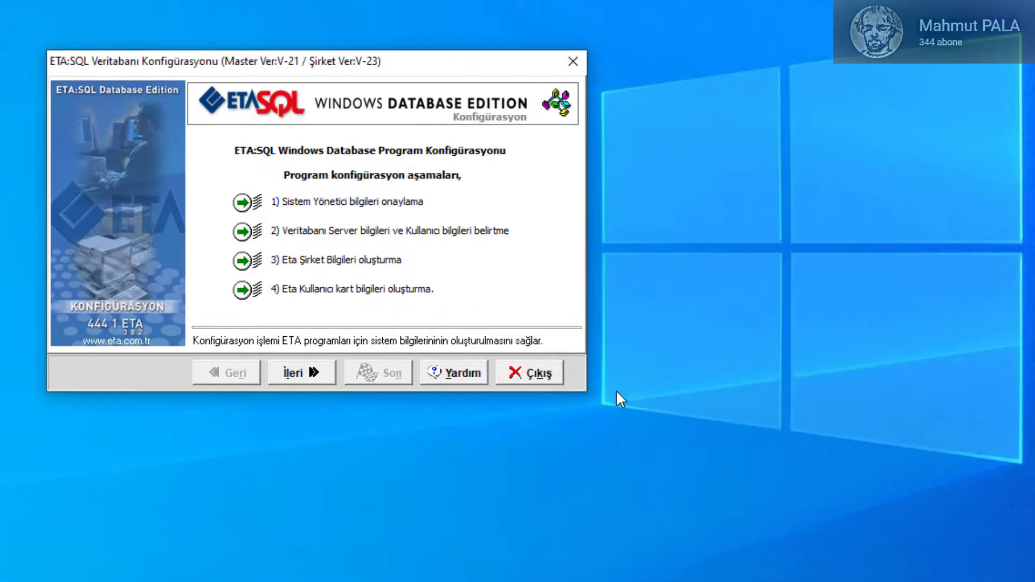
left_click(290, 372)
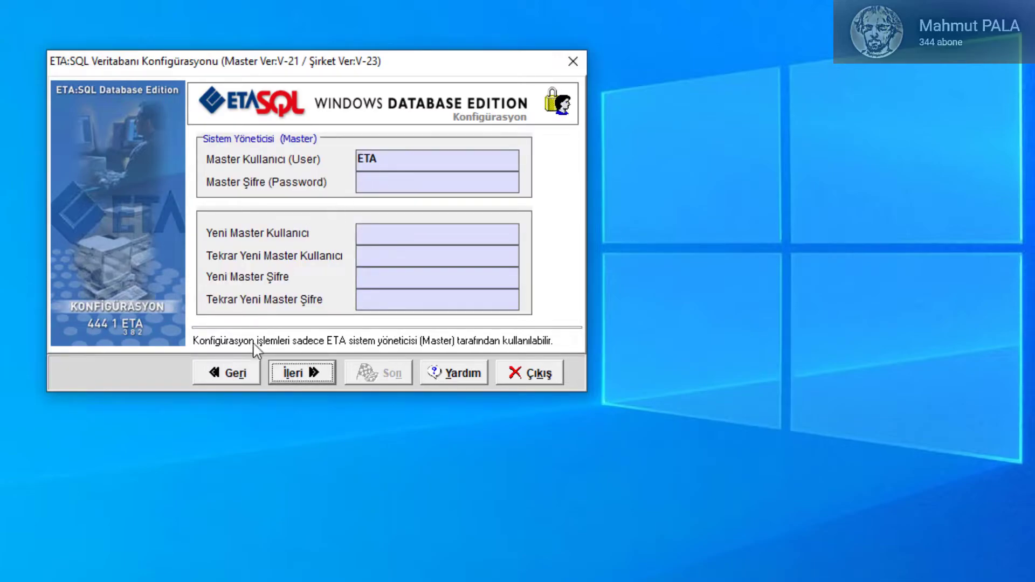
left_click(301, 380)
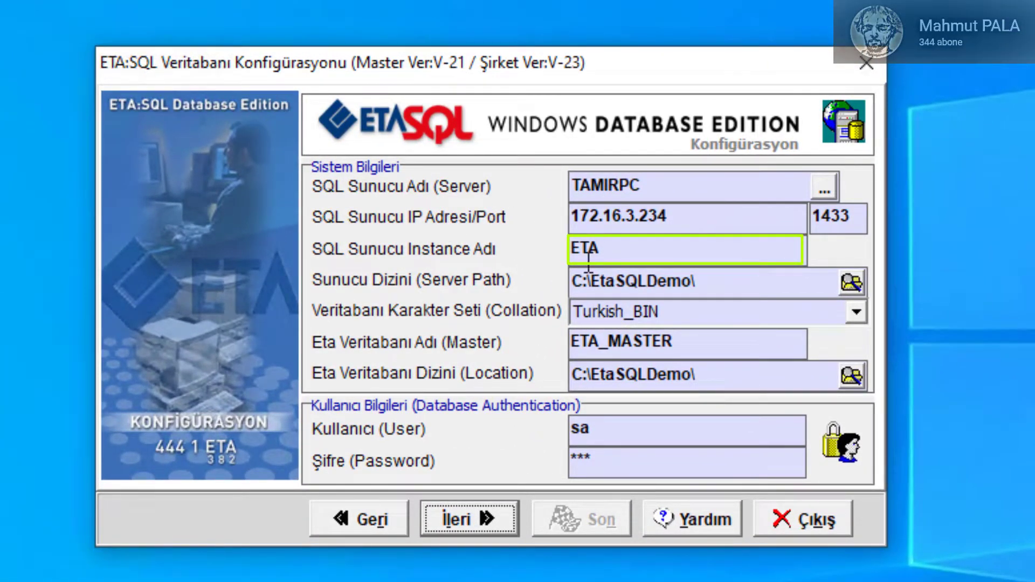
Step: Change the instance name to SQLEXPRESS, enter the sa account password, and submit the server settings
left_click_drag(626, 251, 523, 241)
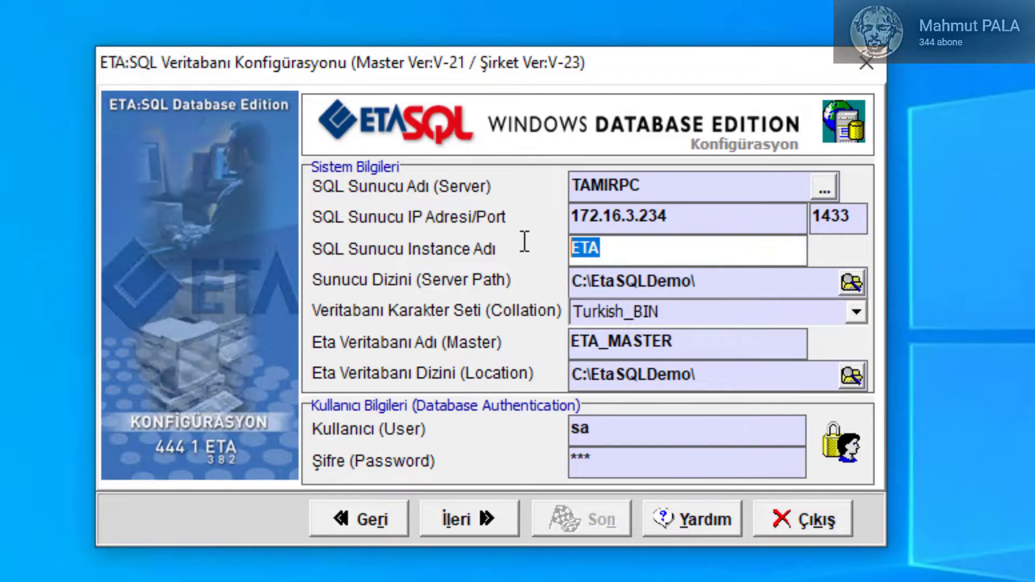
type("SQLEXPRESS")
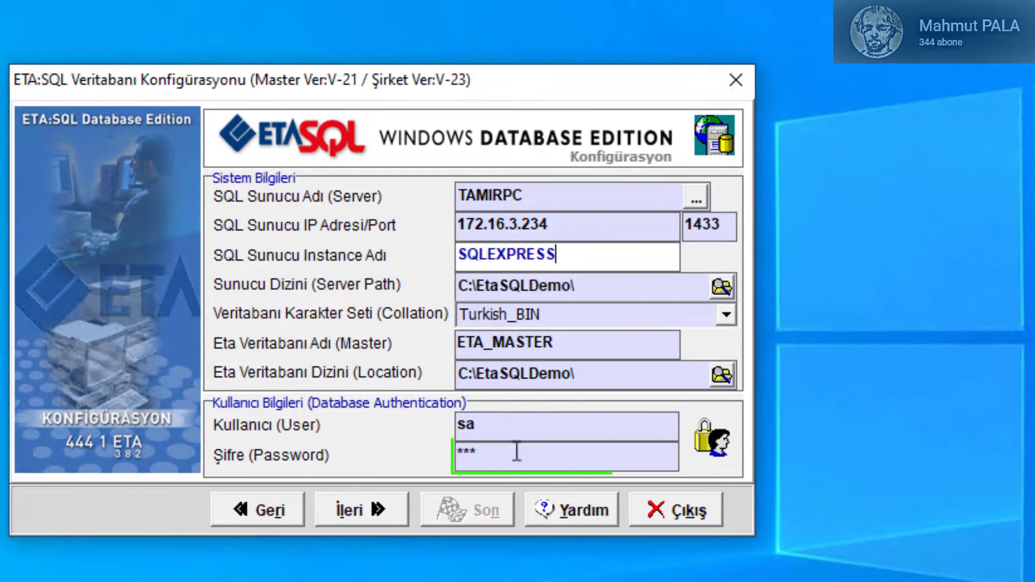
left_click(519, 437)
type("123")
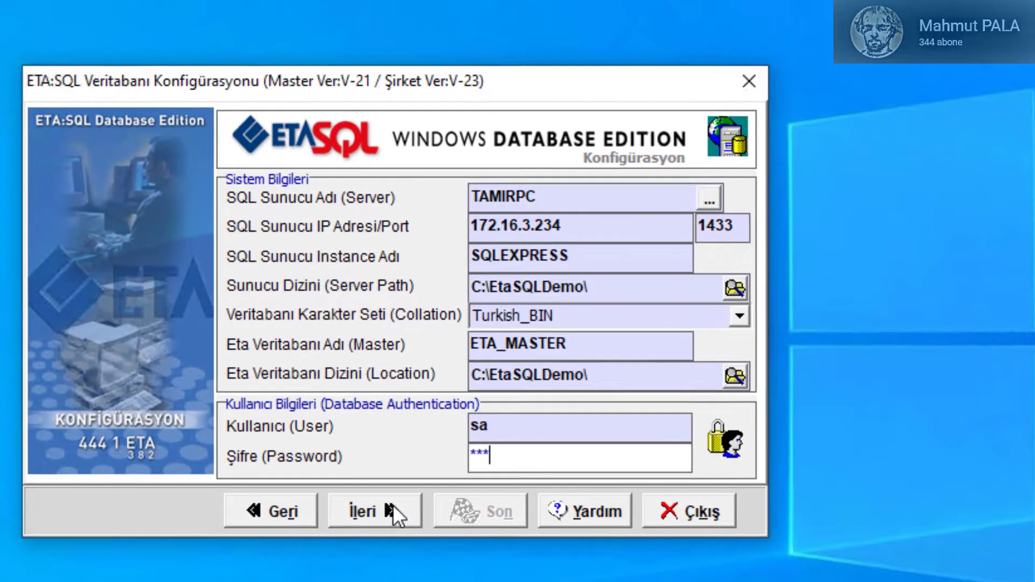
left_click(380, 505)
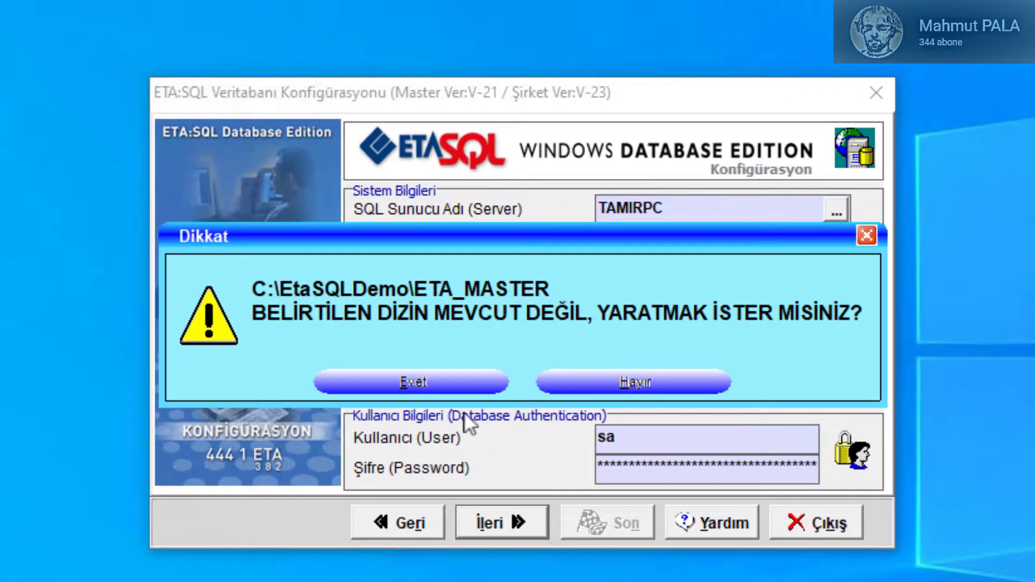
Step: Confirm creating the ETA_MASTER folder, enable the Hesap Tipi account plan, and accept the DEMO company details
left_click(446, 379)
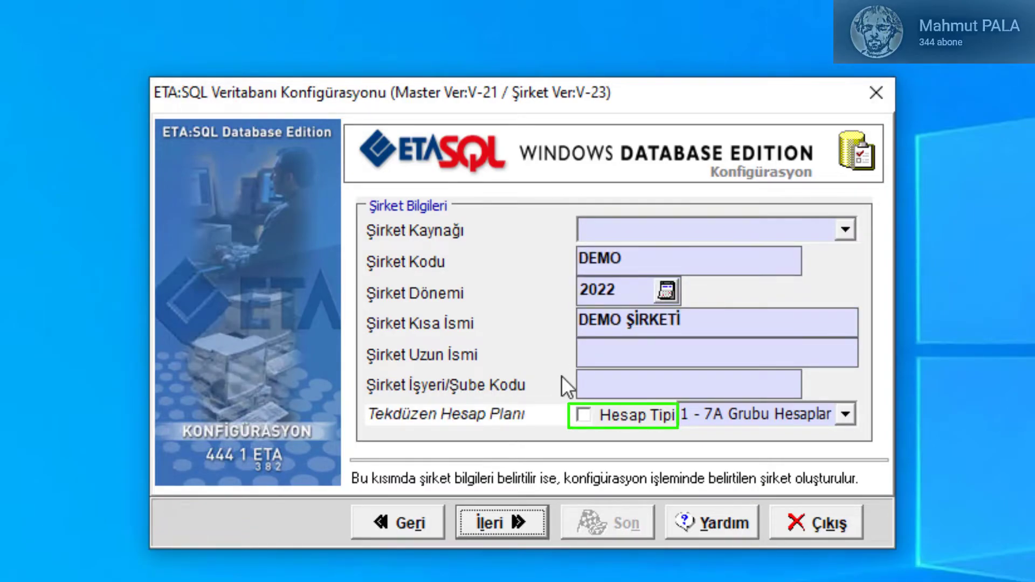
left_click(583, 415)
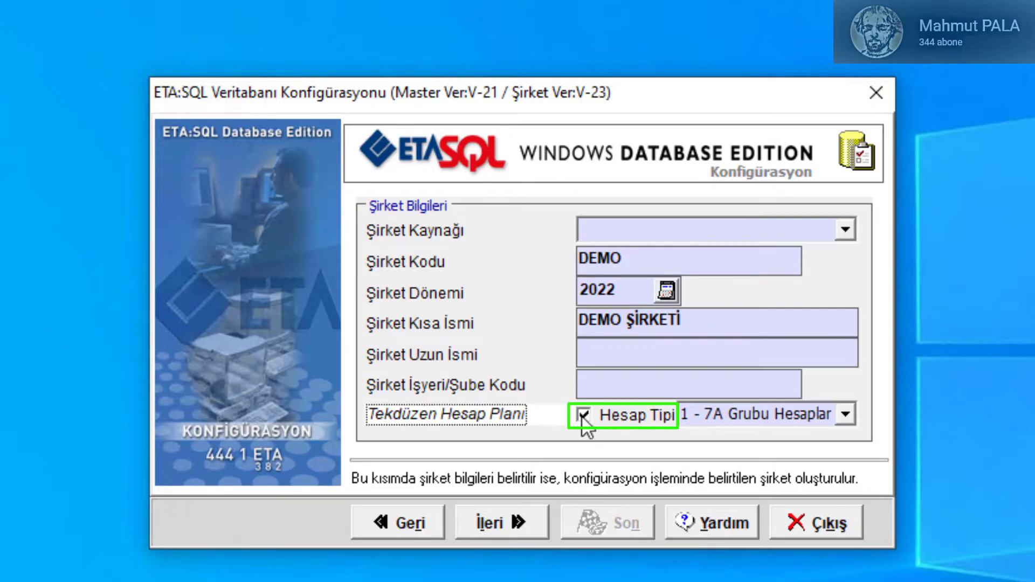
left_click(509, 533)
Step: Run the six-step database configuration from the summary page and acknowledge its success message
left_click(507, 523)
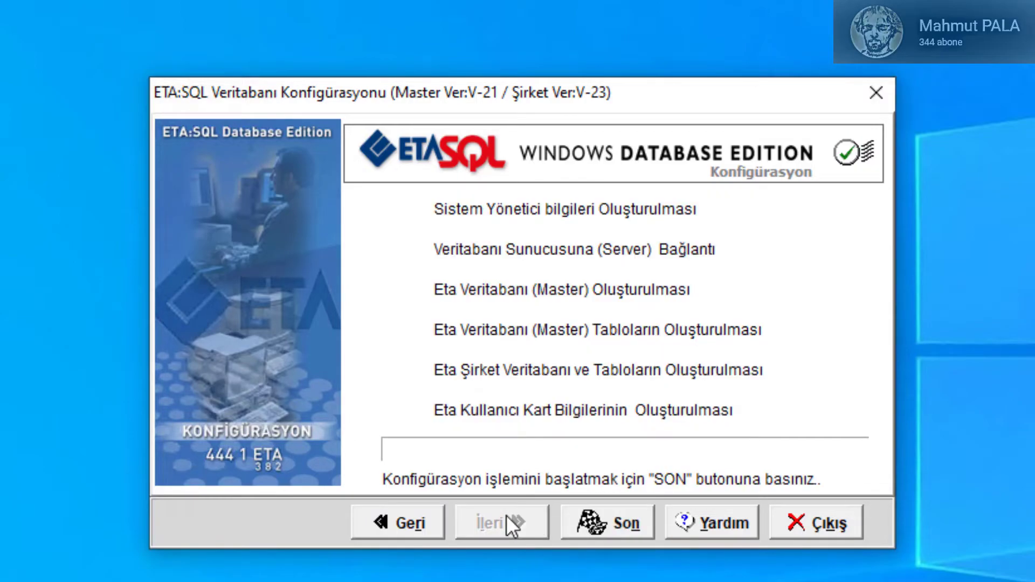
left_click(618, 526)
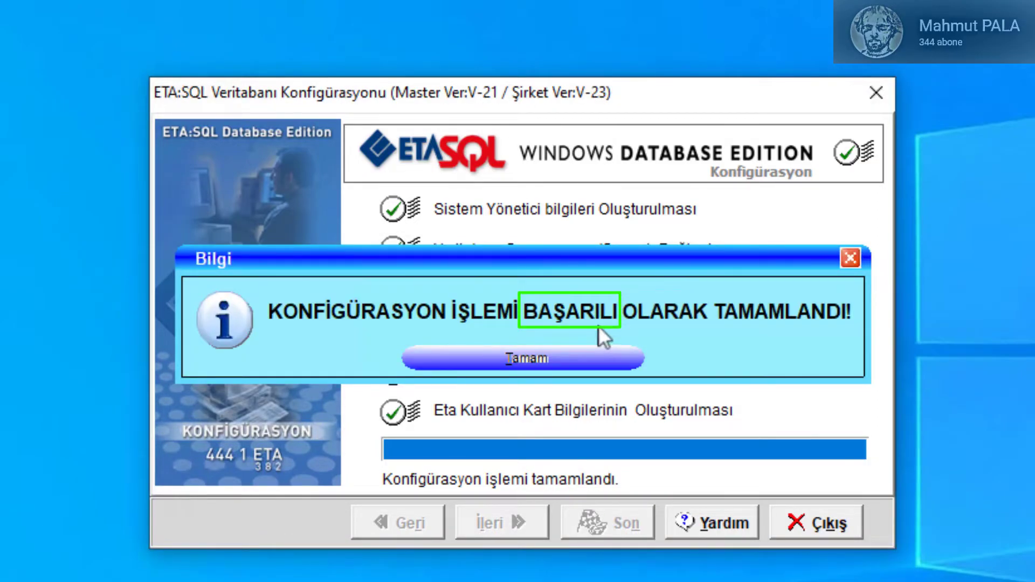
left_click(541, 355)
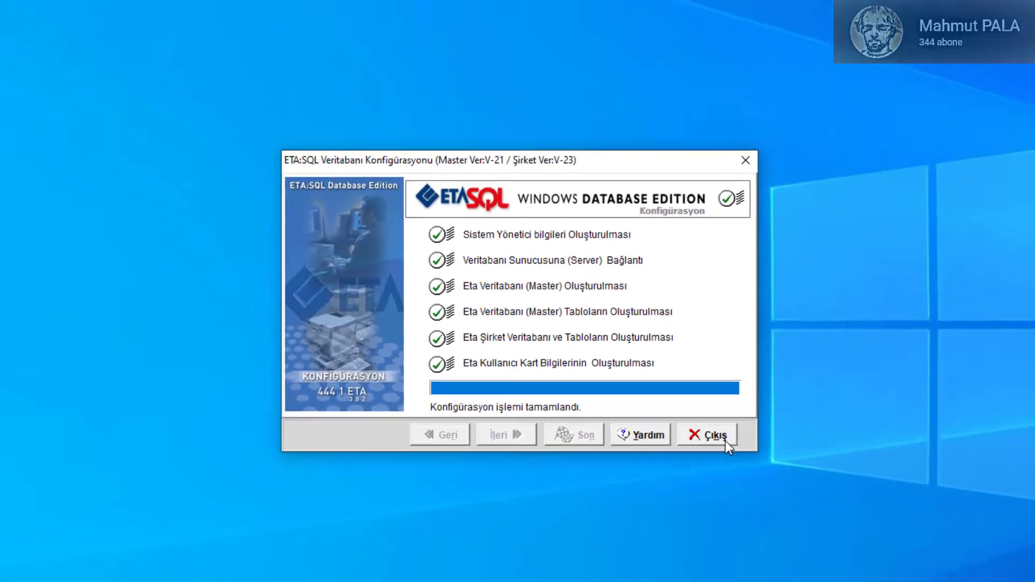
Step: Close the configurator and launch ETA:SQL, logging in with the user code and an empty password
left_click(844, 531)
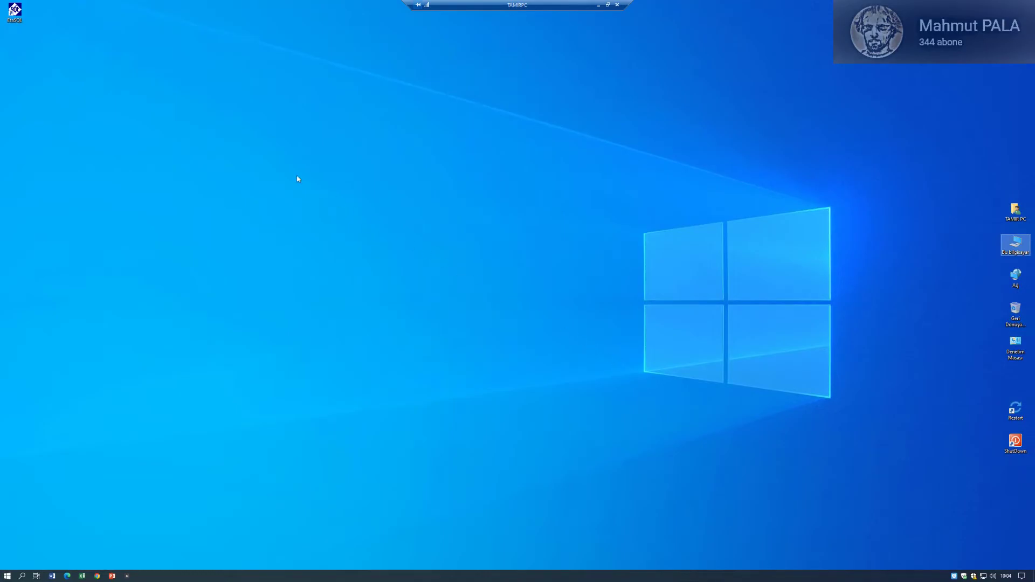
left_click_drag(12, 13, 565, 293)
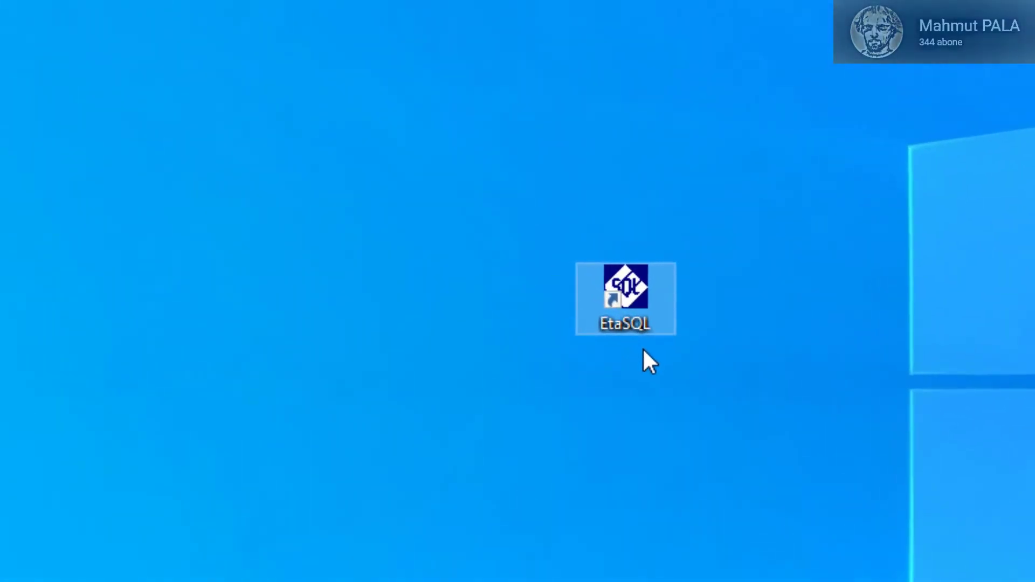
double_click(644, 316)
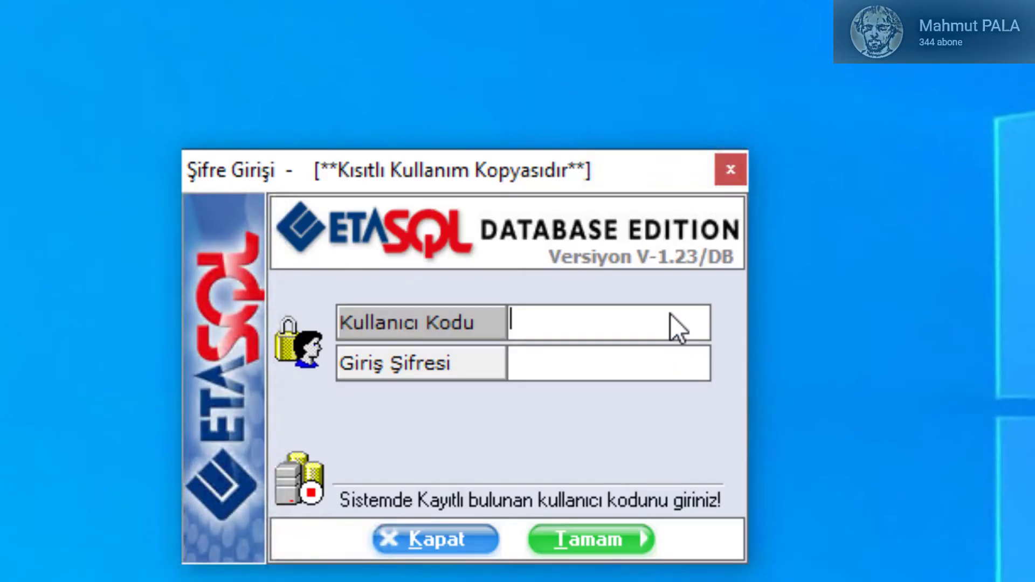
type("ETA")
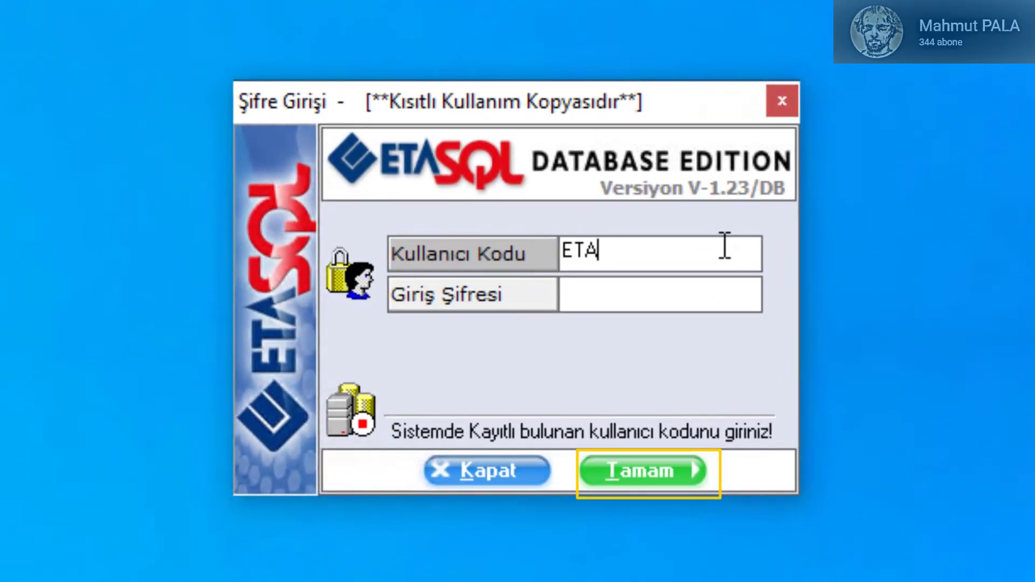
key("Return")
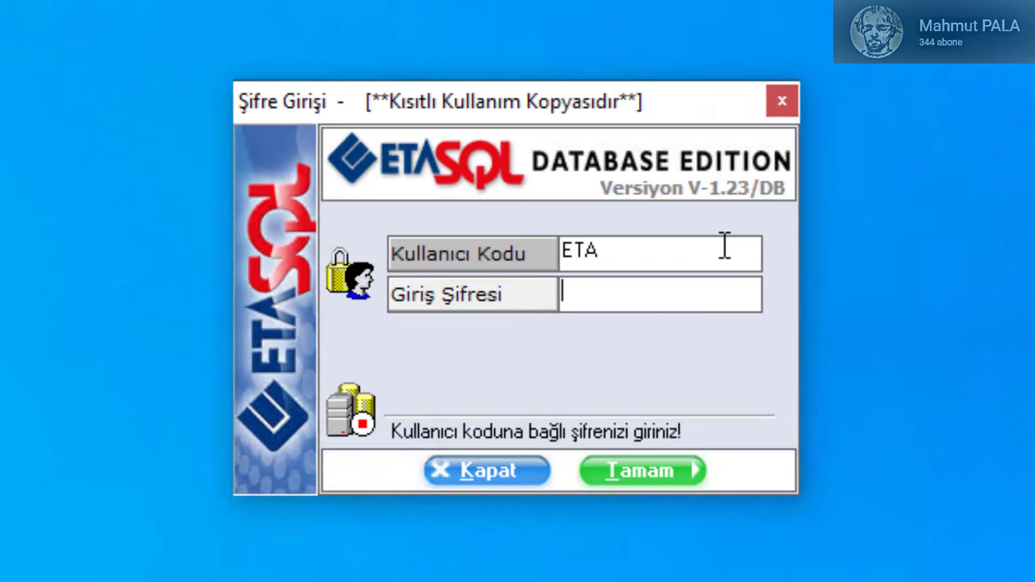
key("Return")
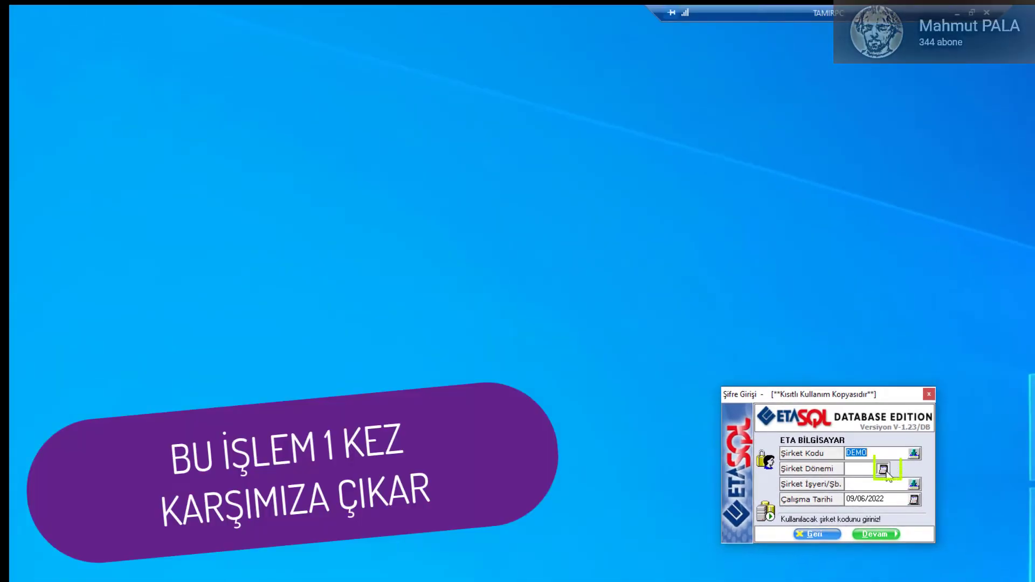
Step: Choose the DEMO 2022 period and the MERKEZ branch, then continue to the main menu
left_click(882, 469)
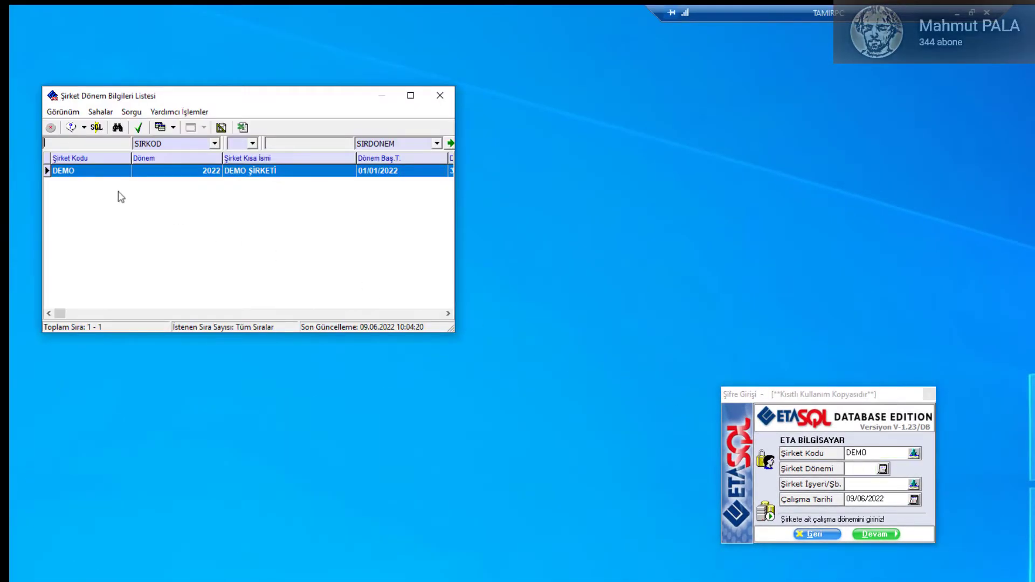
double_click(65, 173)
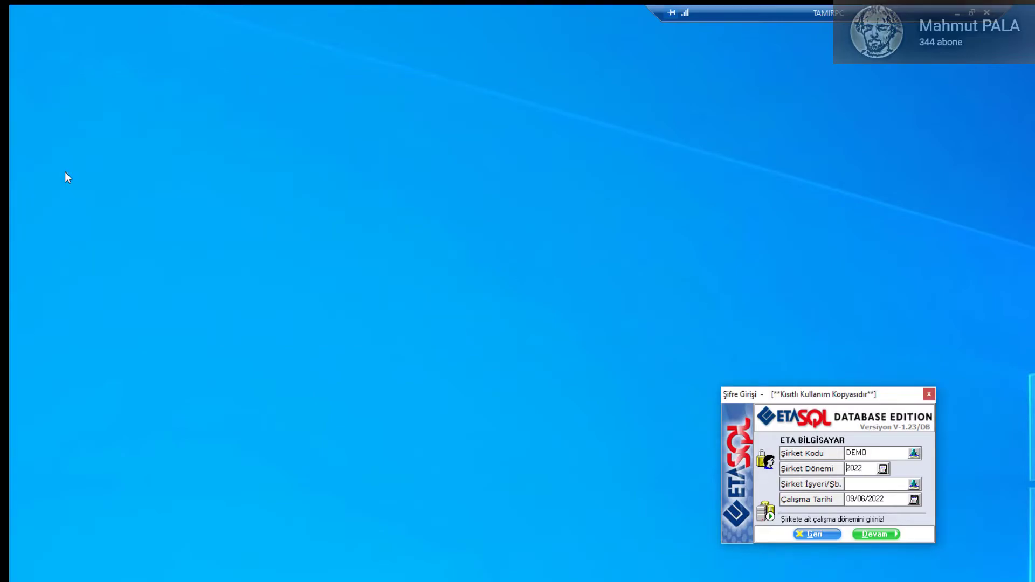
left_click(913, 484)
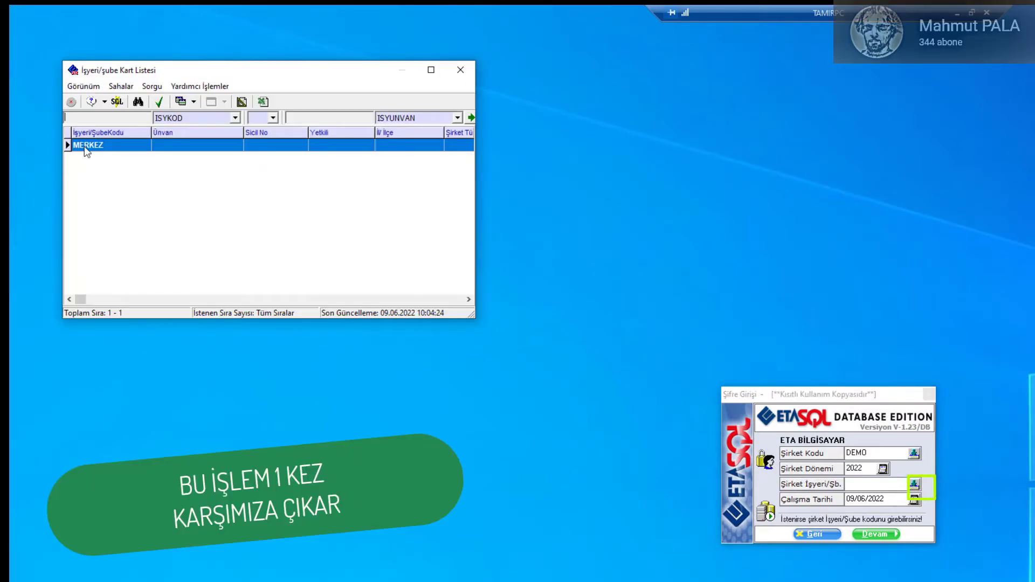
double_click(85, 146)
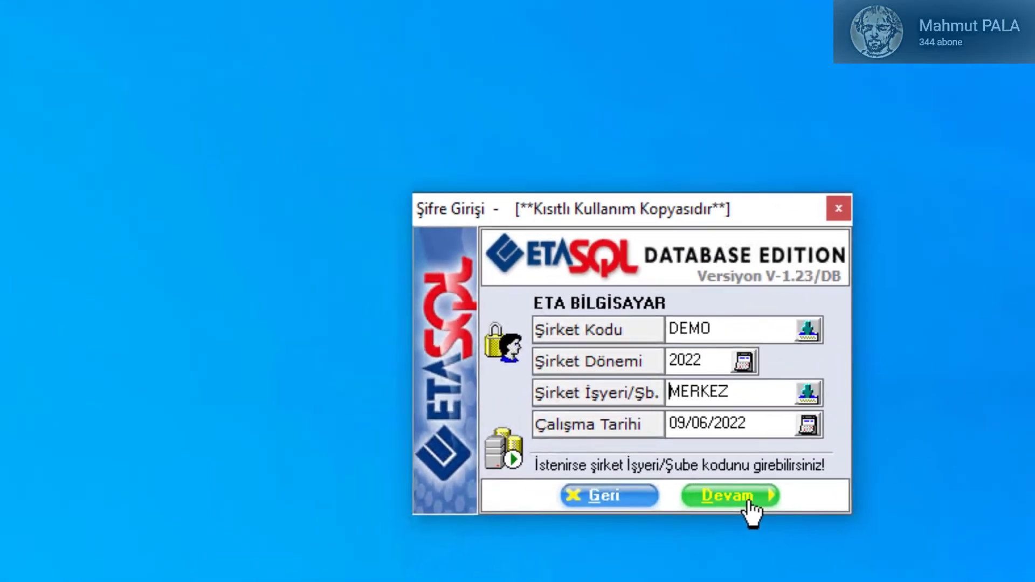
left_click(674, 476)
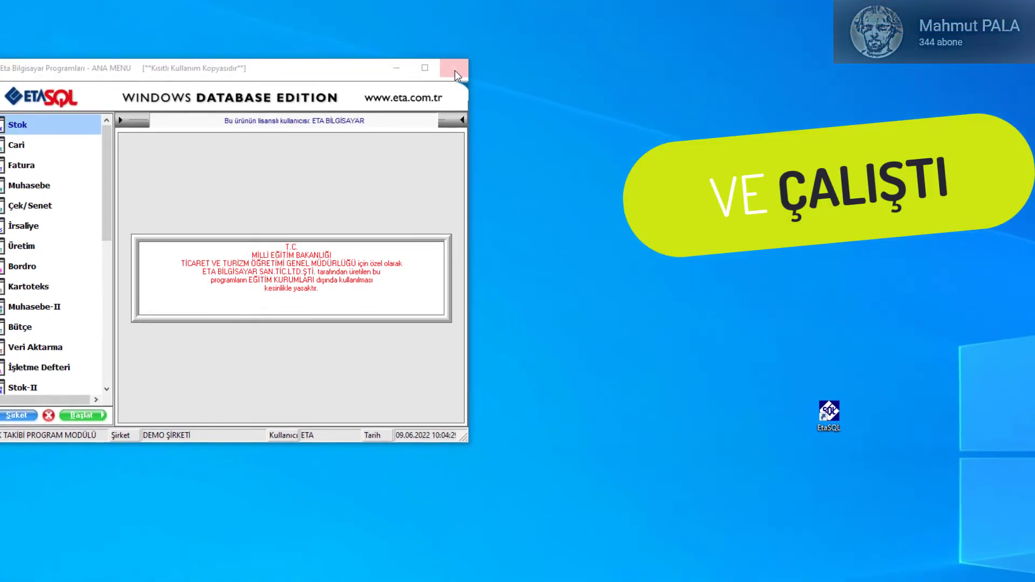
Step: Exit and relaunch ETA:SQL, log back in to DEMO, and centre the main menu window
left_click(534, 104)
left_click(417, 330)
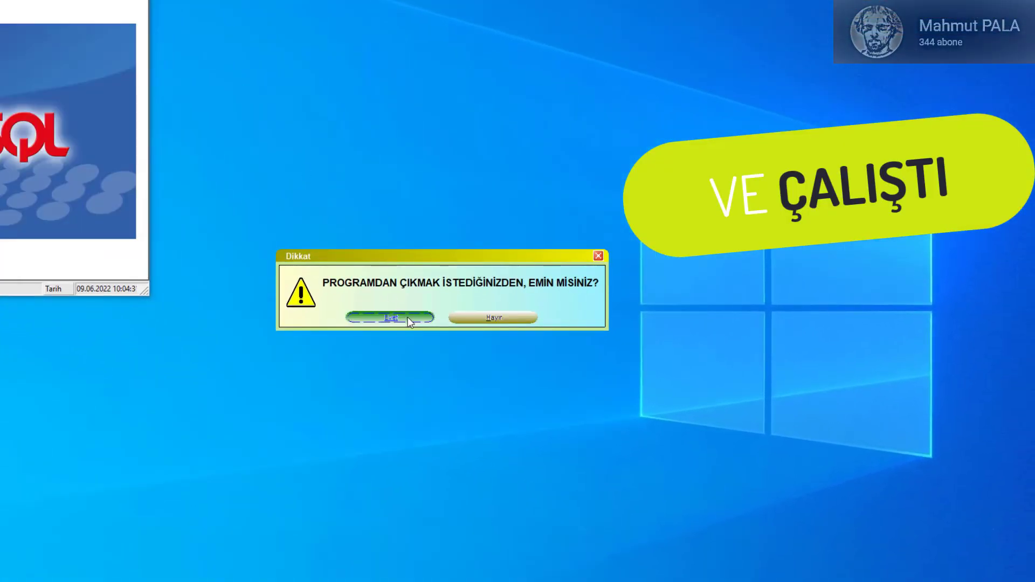
double_click(503, 264)
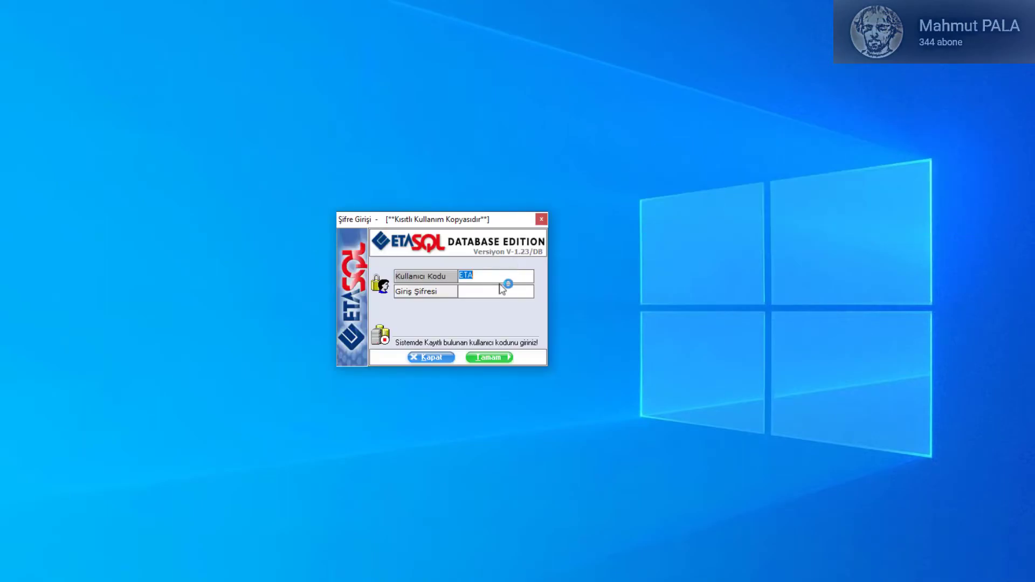
left_click(495, 355)
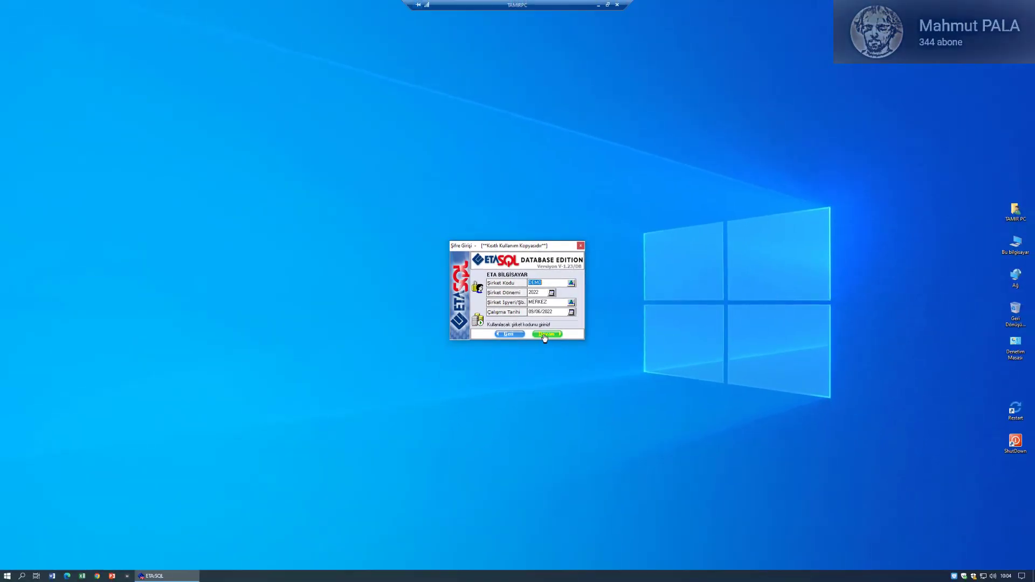
left_click(546, 334)
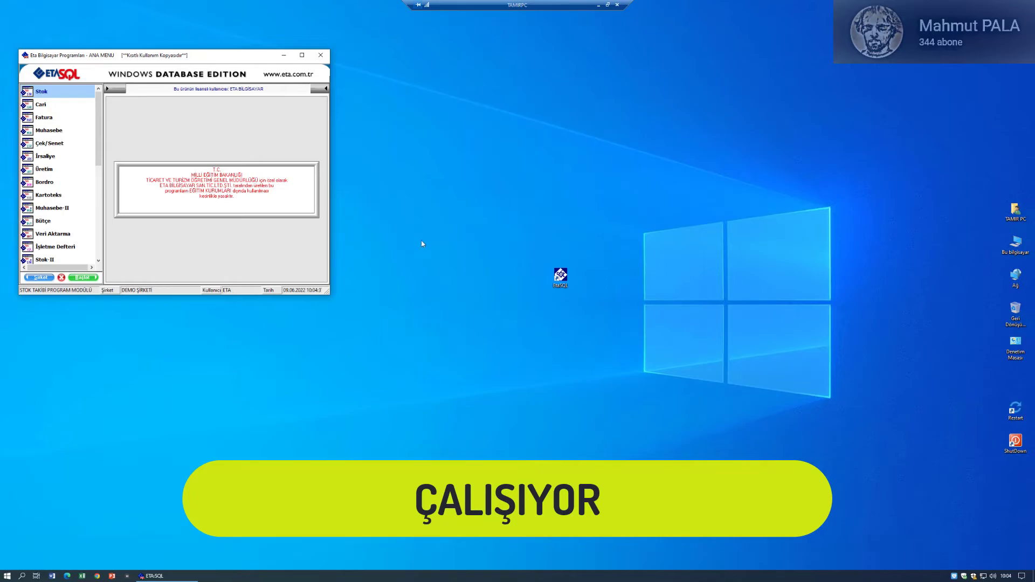
left_click_drag(182, 59, 517, 145)
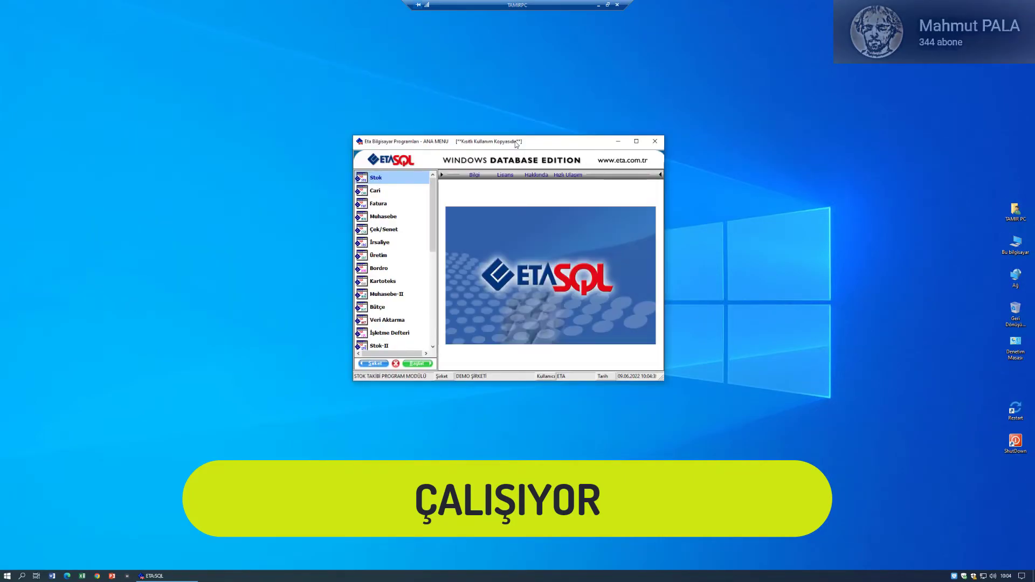
Step: Open the Üretim module's Servis > Sabit Tanımlar > Parametreler and view a column grid
left_click(376, 257)
double_click(376, 257)
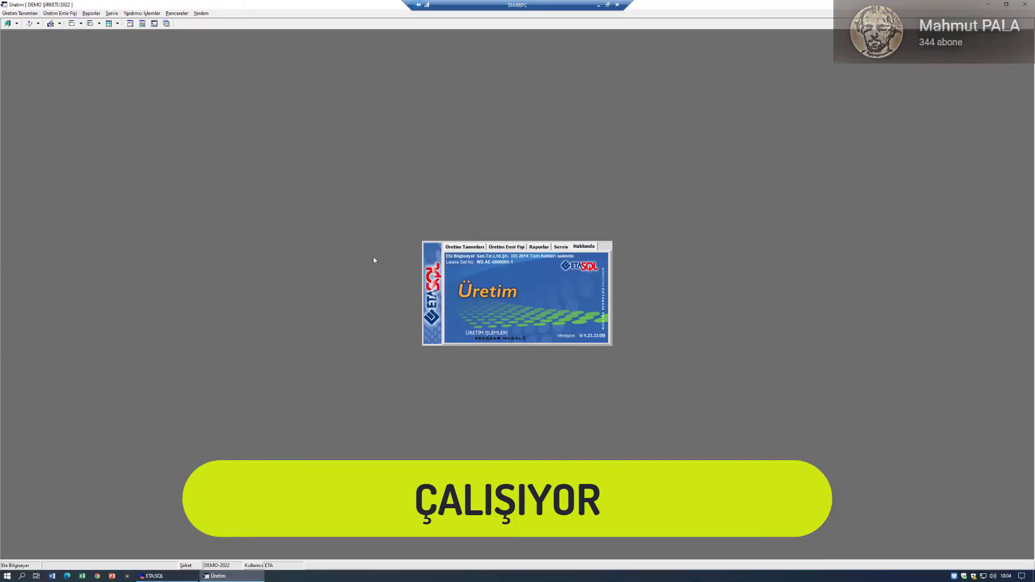
left_click(559, 247)
left_click(468, 263)
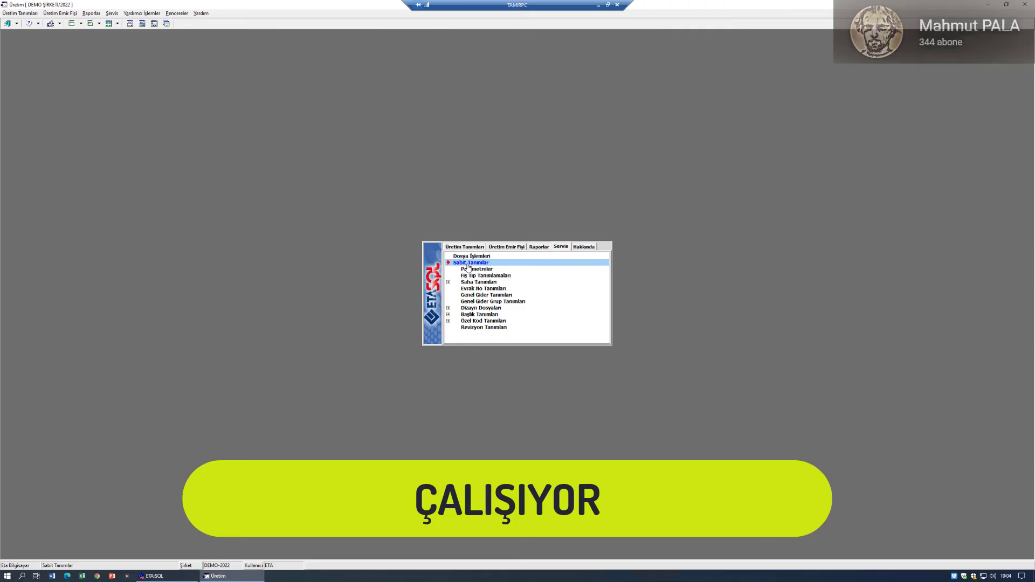
left_click(472, 270)
double_click(473, 270)
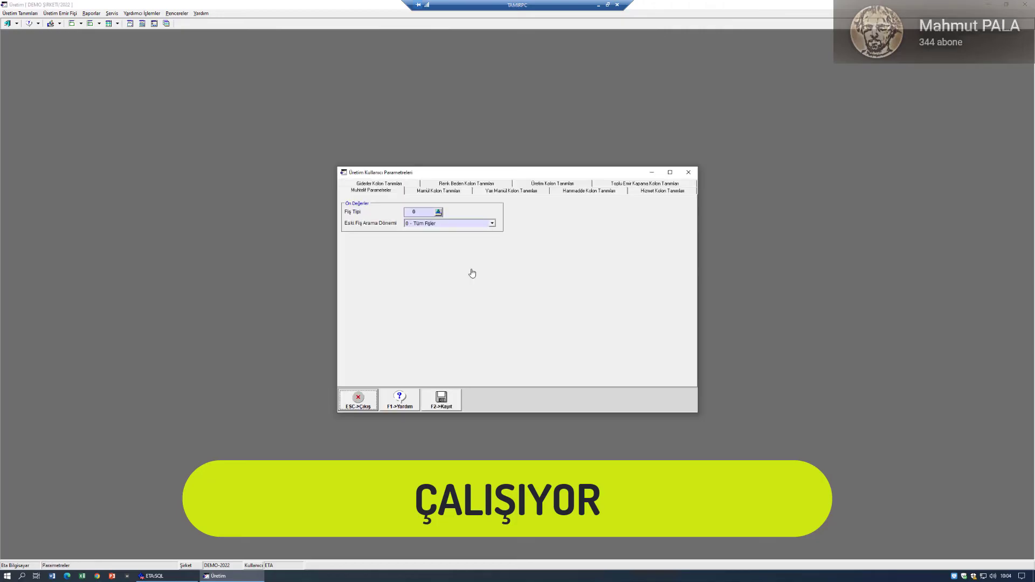
left_click(453, 194)
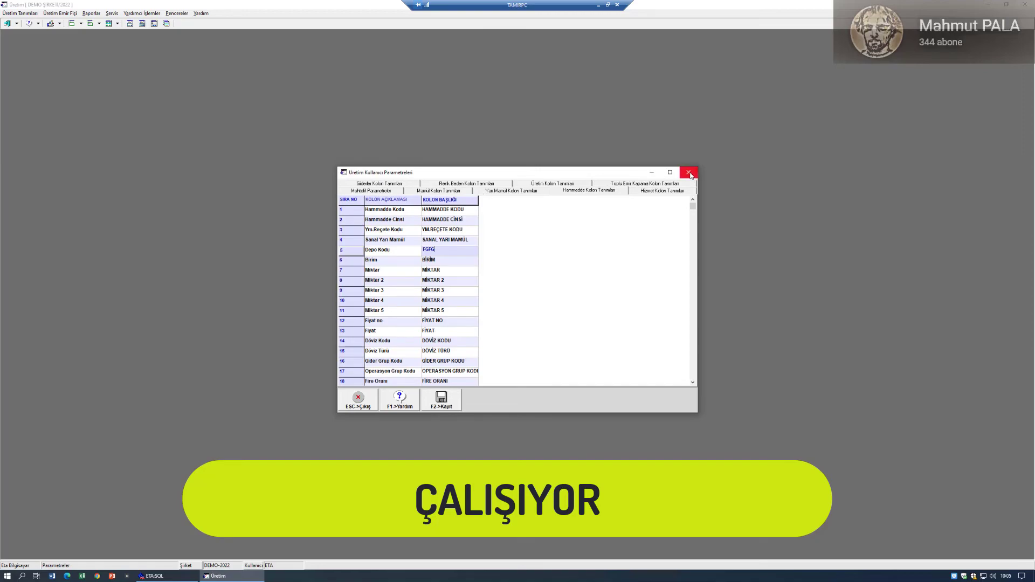
Step: Close the parameters, Üretim module and ETA:SQL, then restart Windows
left_click(689, 172)
left_click(1028, 4)
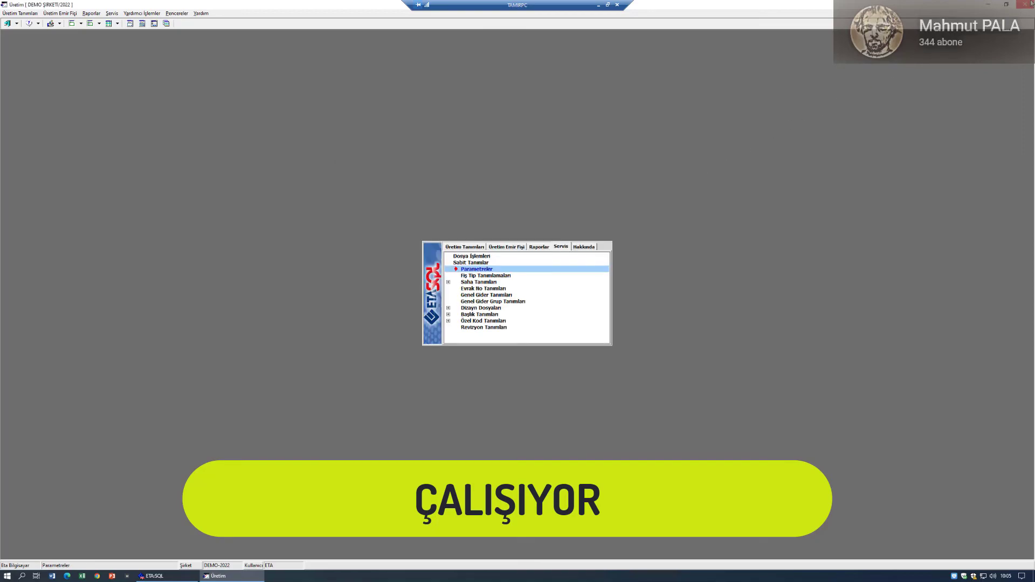
left_click(504, 309)
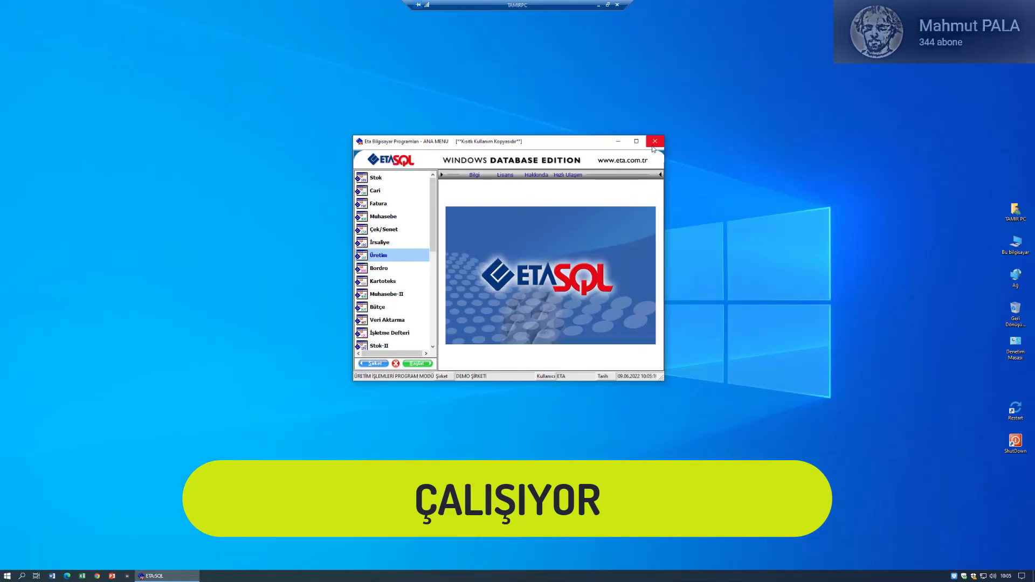
left_click(655, 142)
left_click(496, 313)
double_click(1015, 410)
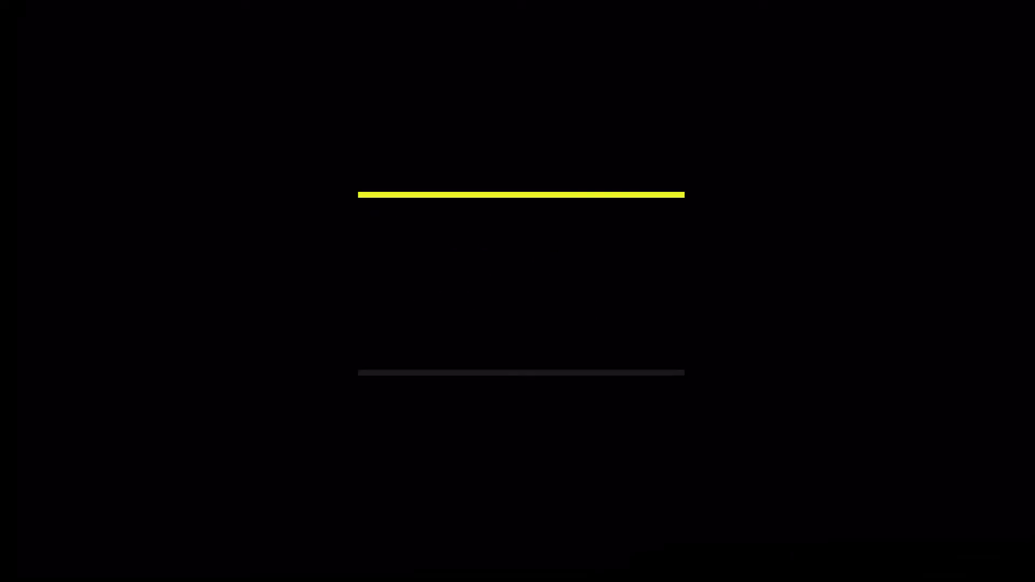